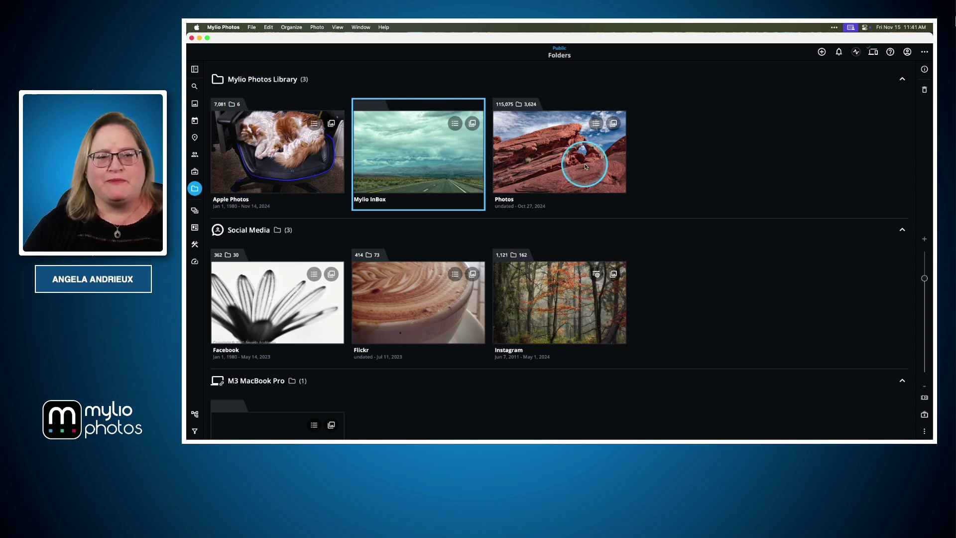
- Examine the Mylio Photos Library folders, selecting Apple Photos, Mylio InBox and Photos in turn
{"action": "left_click", "coordinate": [306, 154]}
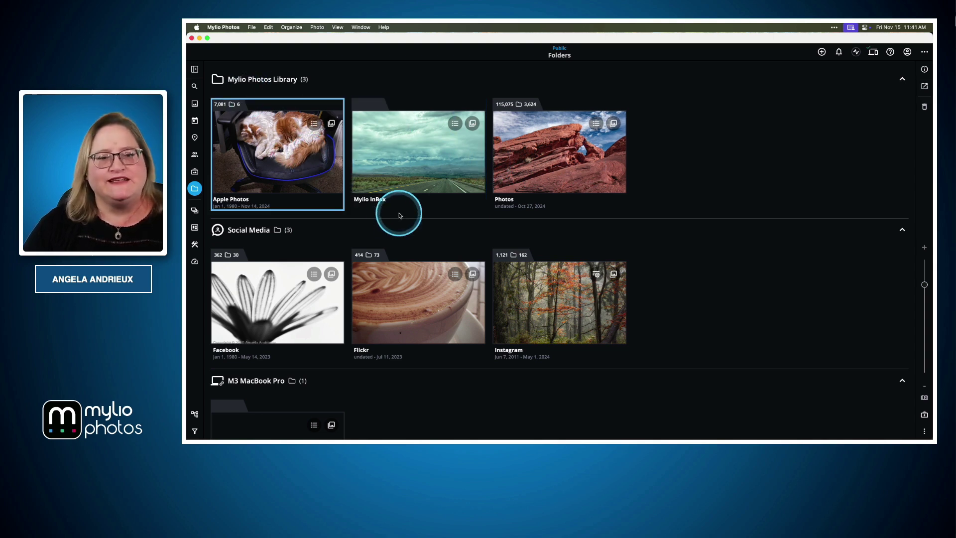
{"action": "left_click", "coordinate": [463, 184]}
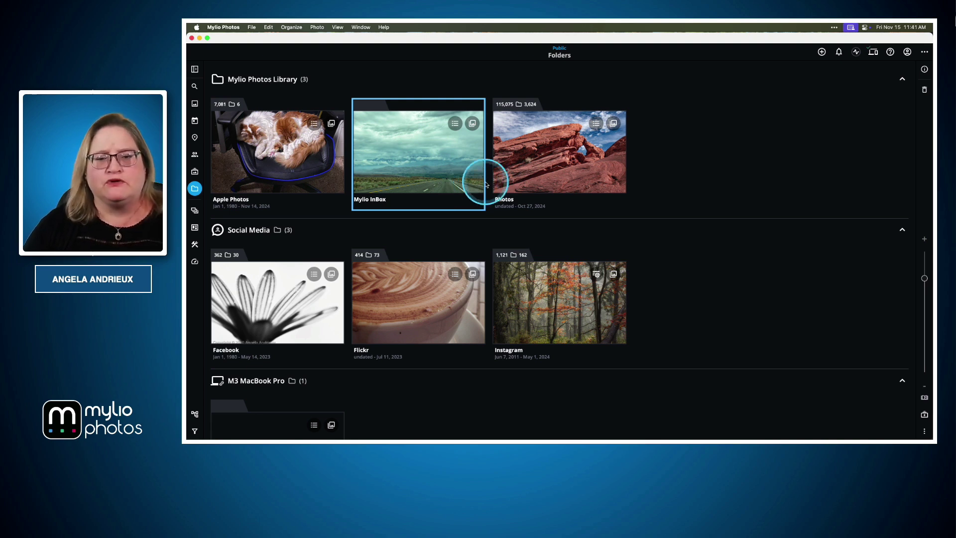
{"action": "left_click", "coordinate": [577, 154]}
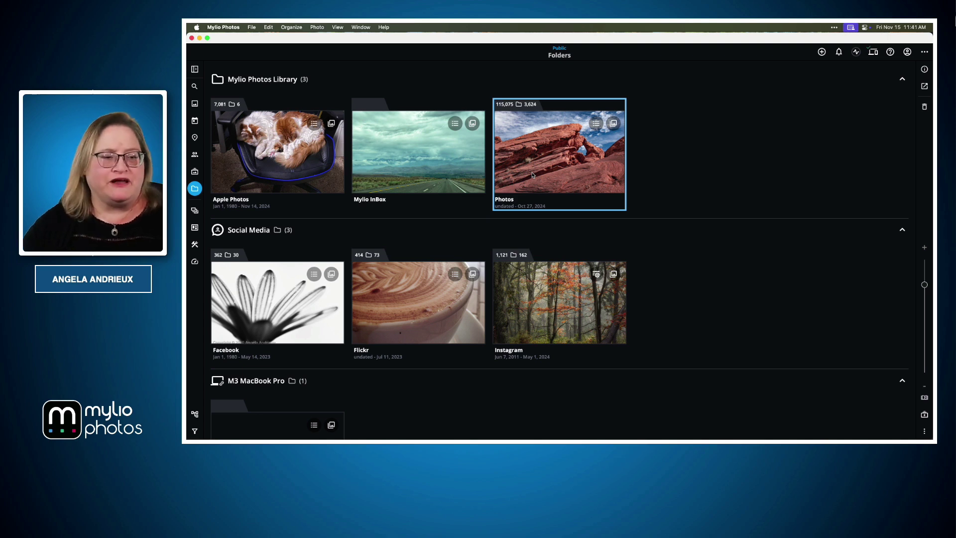
- Look over the Social Media folders and select the FastFoto folder of the M3 MacBook Pro
{"action": "scroll", "coordinate": [487, 253], "scroll_direction": "down", "scroll_amount": 5}
{"action": "scroll", "coordinate": [487, 251], "scroll_direction": "down", "scroll_amount": 2}
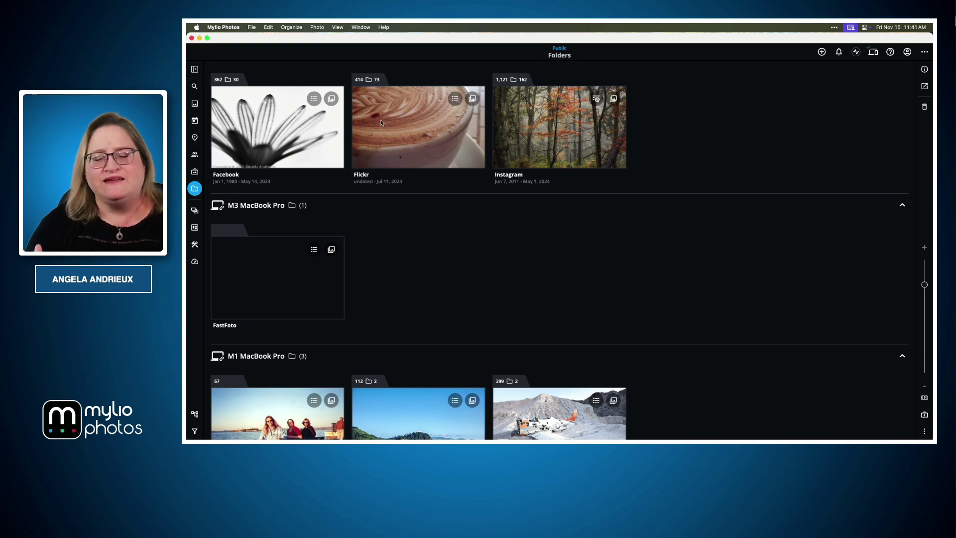
{"action": "scroll", "coordinate": [632, 154], "scroll_direction": "up", "scroll_amount": 5}
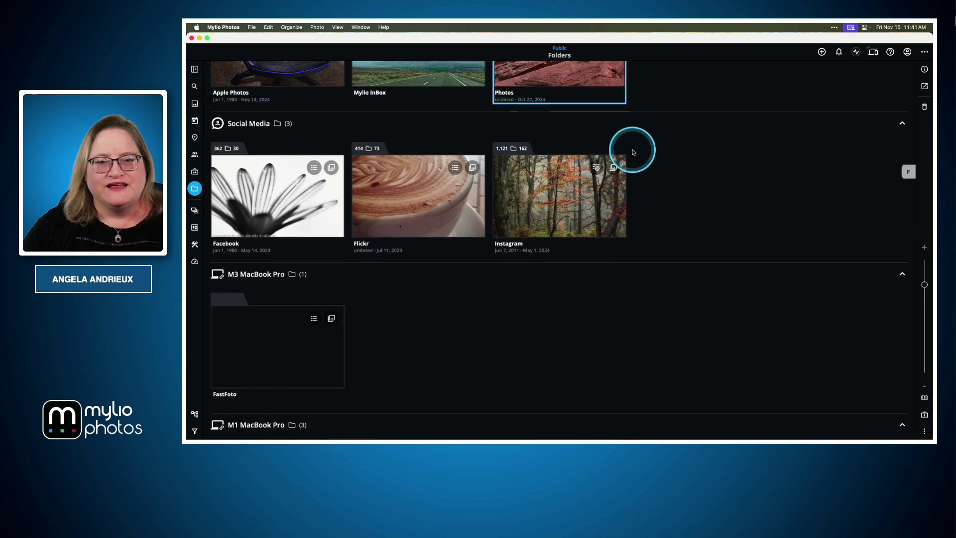
{"action": "scroll", "coordinate": [597, 188], "scroll_direction": "down", "scroll_amount": 2}
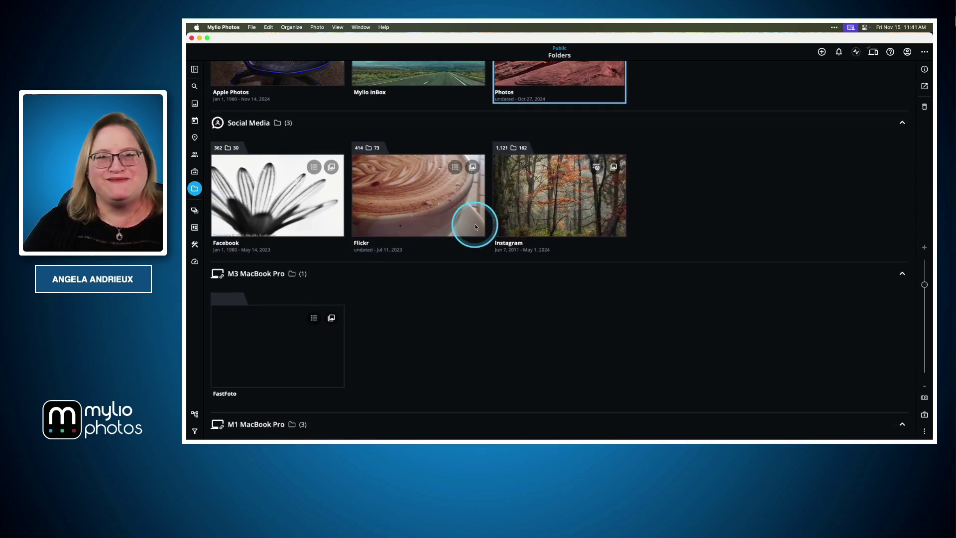
{"action": "scroll", "coordinate": [474, 223], "scroll_direction": "down", "scroll_amount": 5}
{"action": "scroll", "coordinate": [475, 227], "scroll_direction": "down", "scroll_amount": 3}
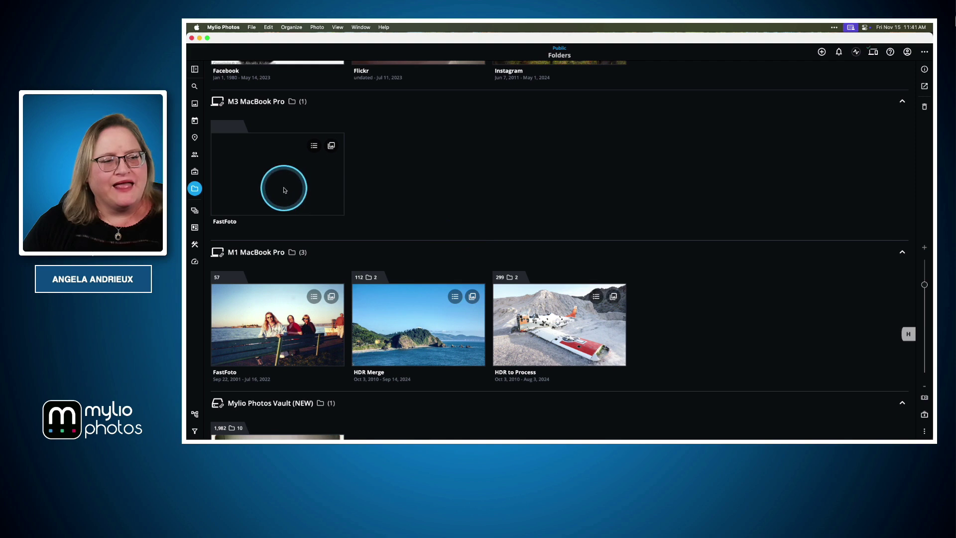
{"action": "left_click", "coordinate": [277, 186]}
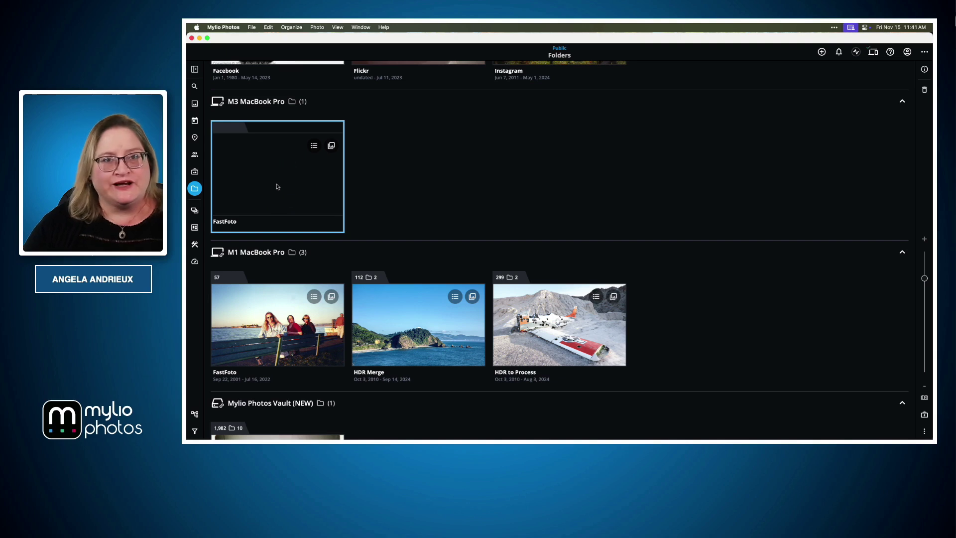
- Review the M1 MacBook Pro folders and the subfolders inside the vault's Family History folder, and return to the folder overview
{"action": "scroll", "coordinate": [341, 187], "scroll_direction": "down", "scroll_amount": 5}
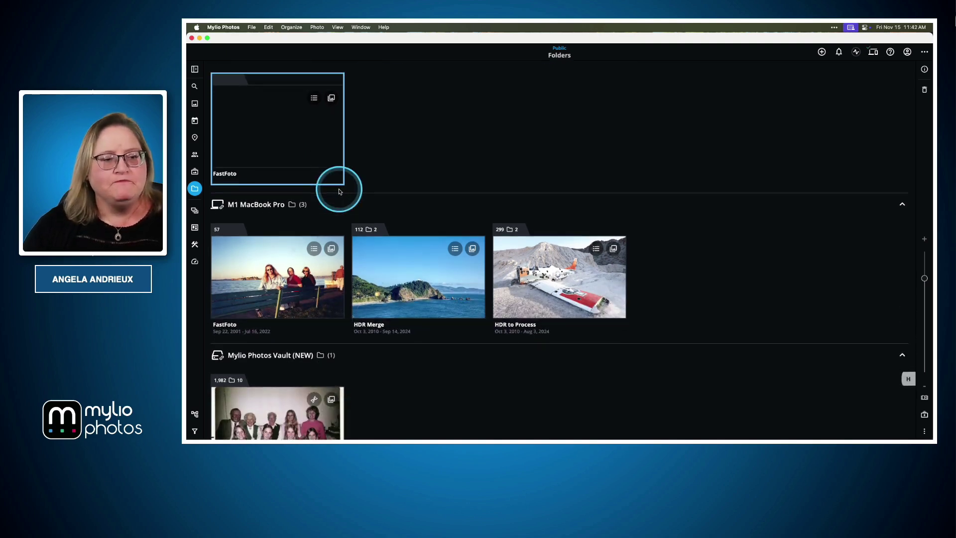
{"action": "left_click", "coordinate": [320, 223]}
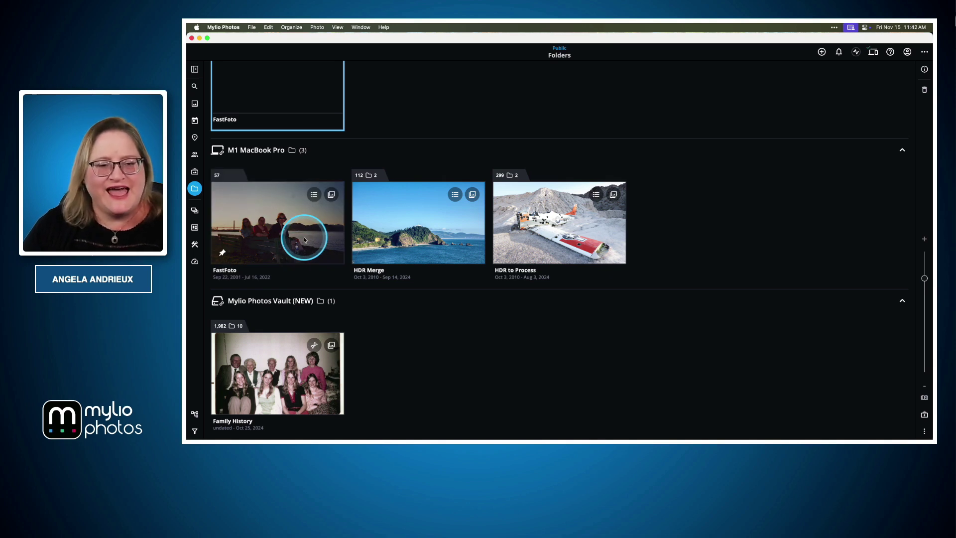
{"action": "left_click", "coordinate": [248, 298]}
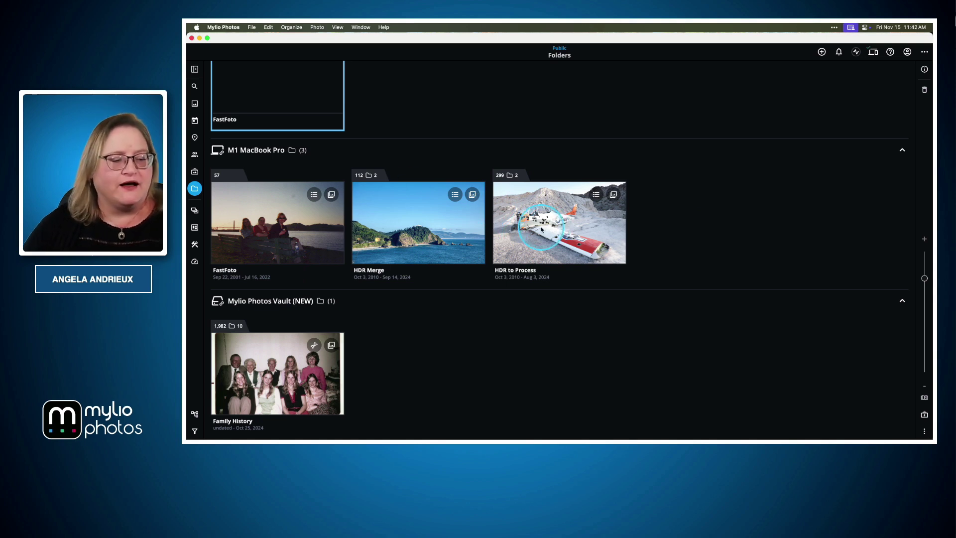
{"action": "left_click", "coordinate": [322, 383]}
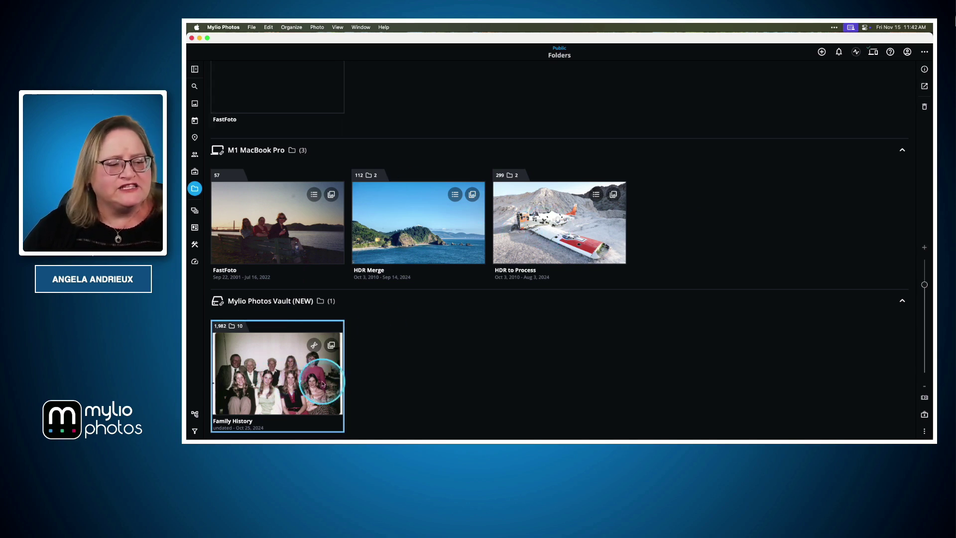
{"action": "double_click", "coordinate": [270, 385]}
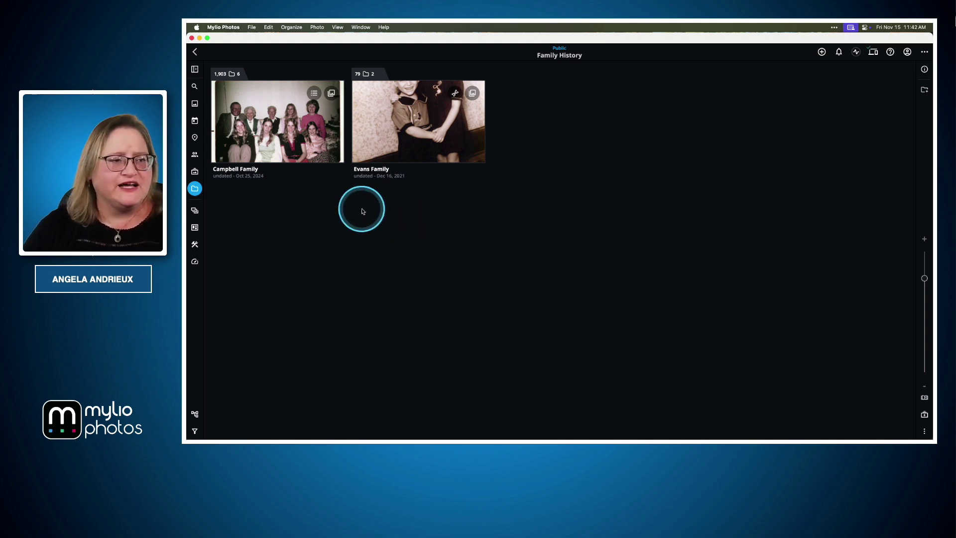
{"action": "left_click", "coordinate": [195, 52]}
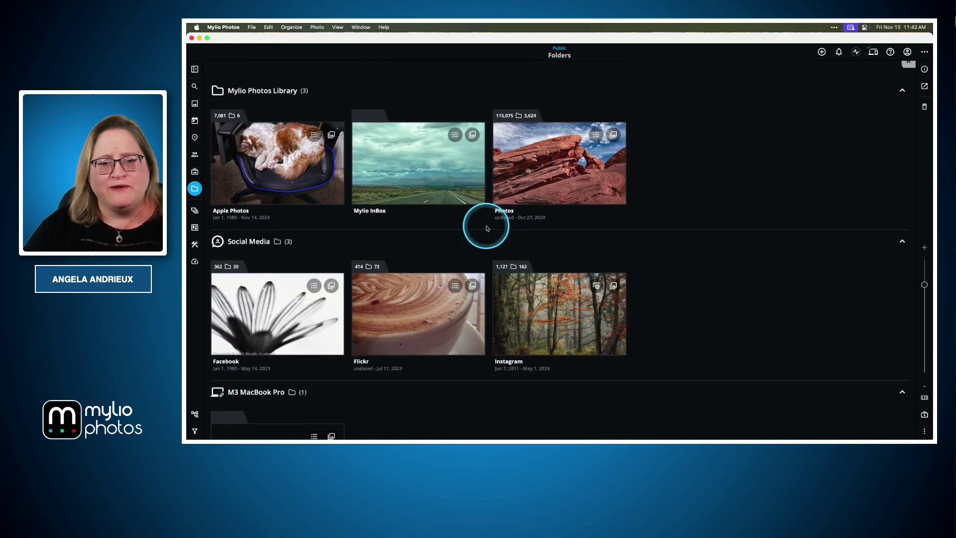
- Open the Photos folder in the Mylio Photos Library and examine its year and topic subfolders
{"action": "left_click", "coordinate": [530, 164]}
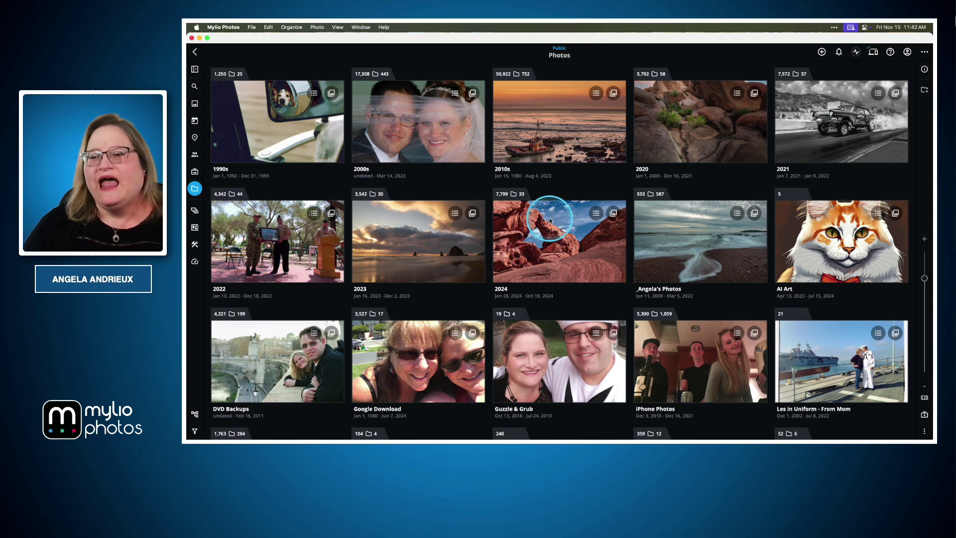
{"action": "scroll", "coordinate": [542, 252], "scroll_direction": "down", "scroll_amount": 3}
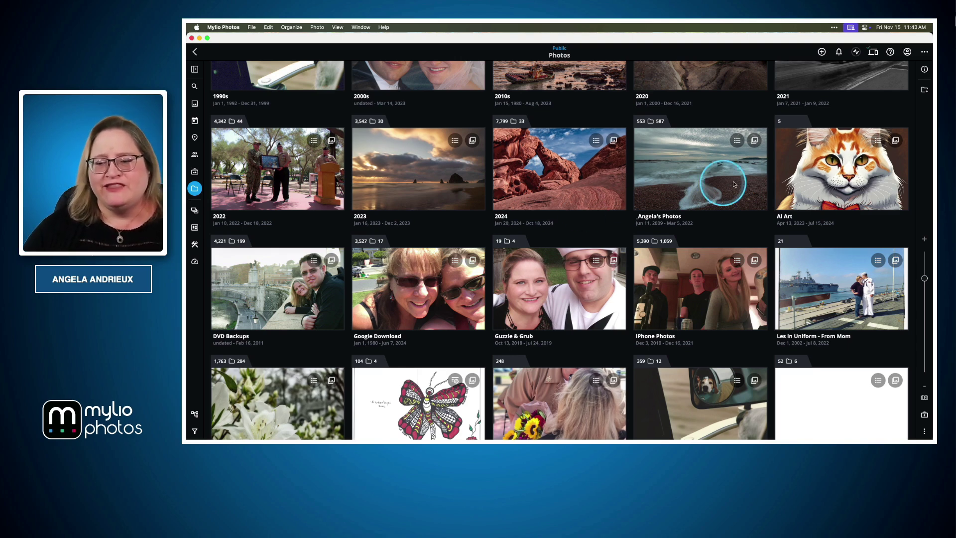
{"action": "scroll", "coordinate": [566, 366], "scroll_direction": "down", "scroll_amount": 2}
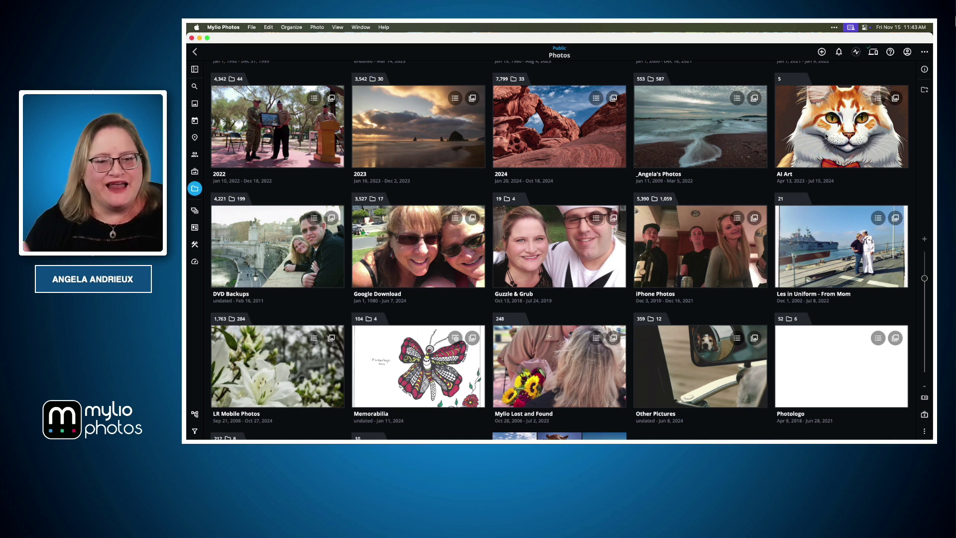
{"action": "scroll", "coordinate": [576, 185], "scroll_direction": "down", "scroll_amount": 2}
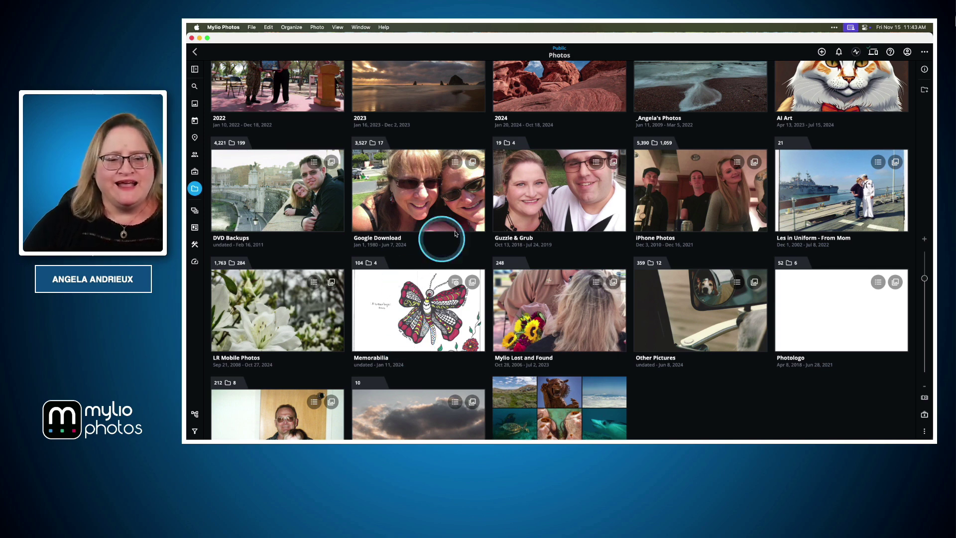
{"action": "scroll", "coordinate": [514, 201], "scroll_direction": "up", "scroll_amount": 1}
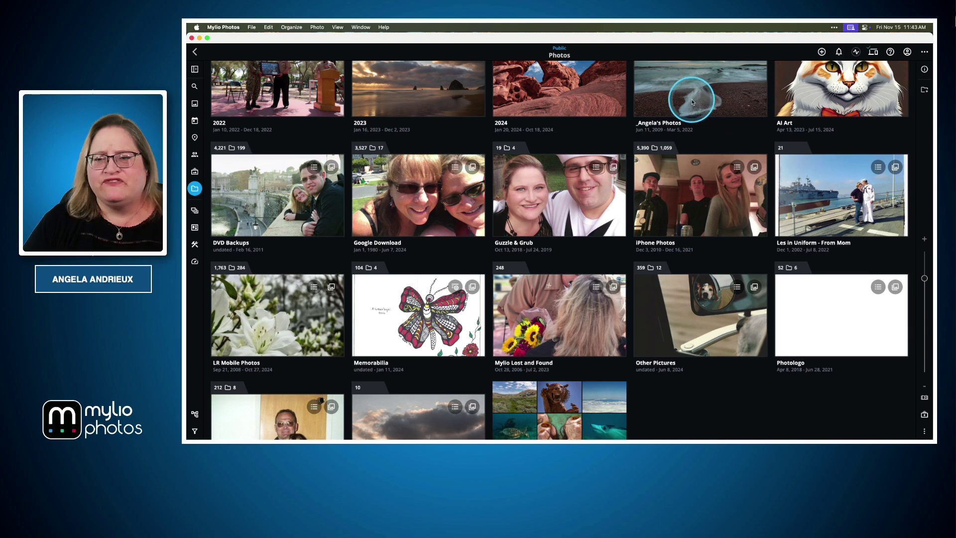
{"action": "scroll", "coordinate": [706, 100], "scroll_direction": "up", "scroll_amount": 3}
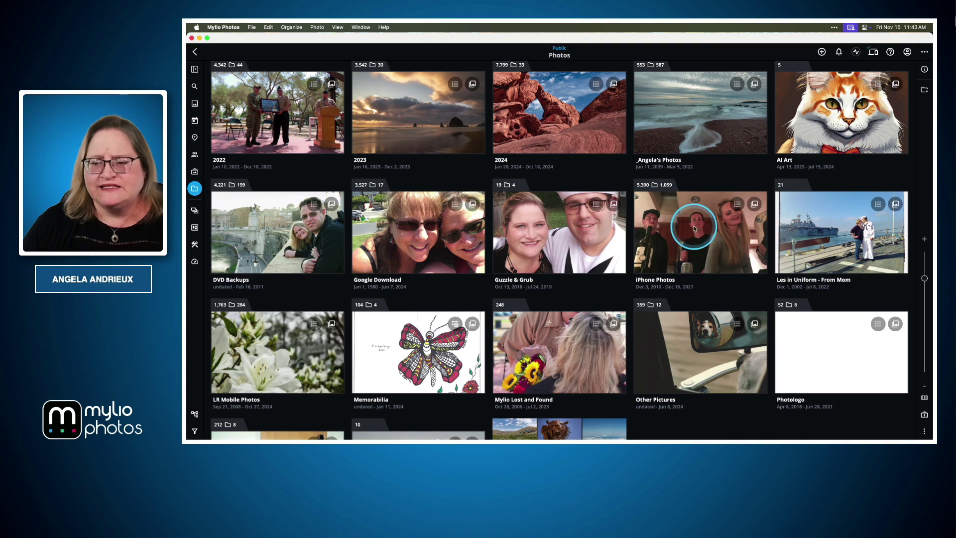
- Consult the folder organization slide and compare it with the dated event subfolders of the 2024 folder, ending back in Photos
{"action": "key", "text": "super+Tab"}
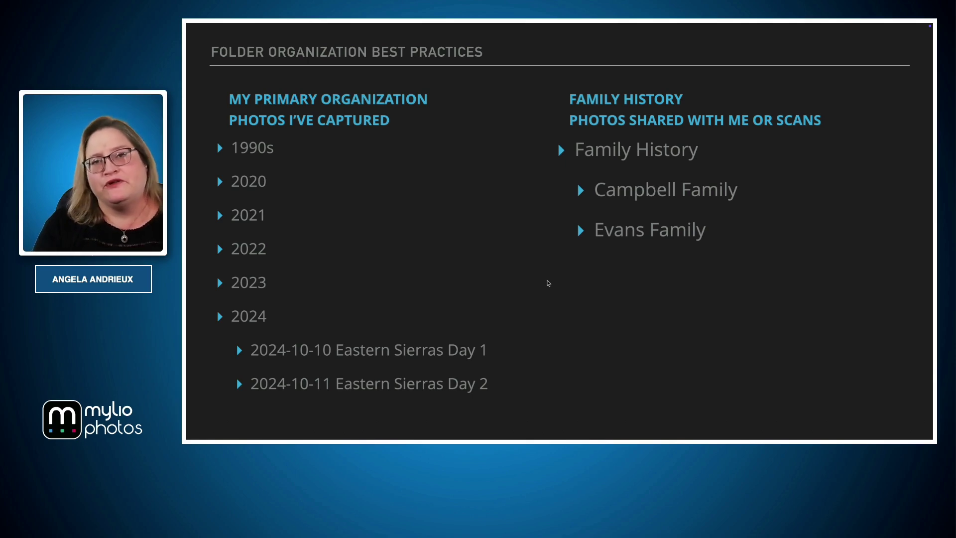
{"action": "key", "text": "super+Tab"}
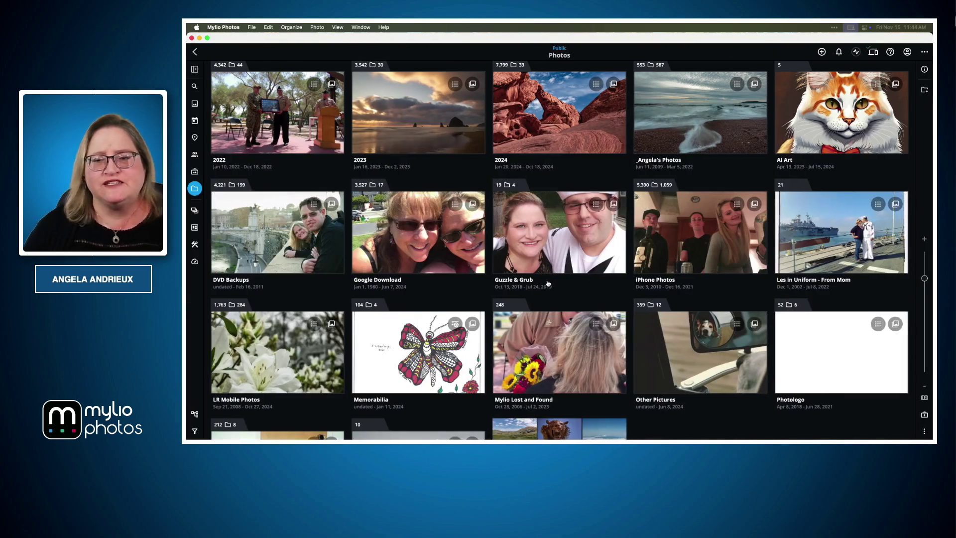
{"action": "left_click", "coordinate": [706, 123]}
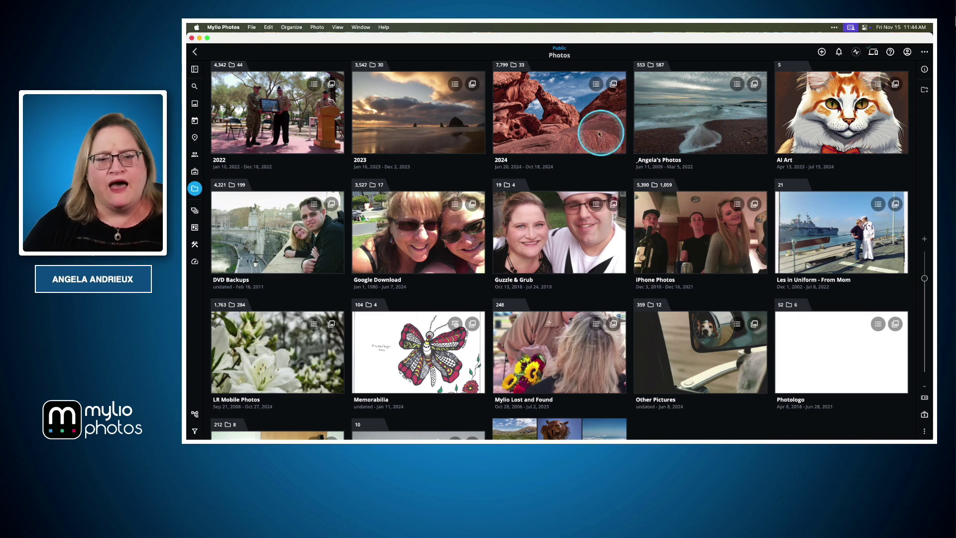
{"action": "left_click", "coordinate": [573, 127]}
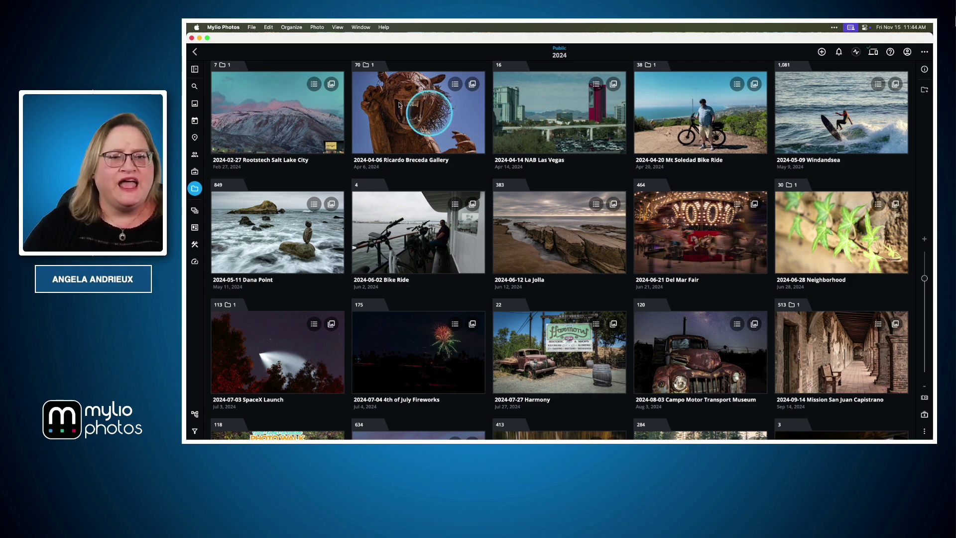
{"action": "left_click", "coordinate": [195, 52]}
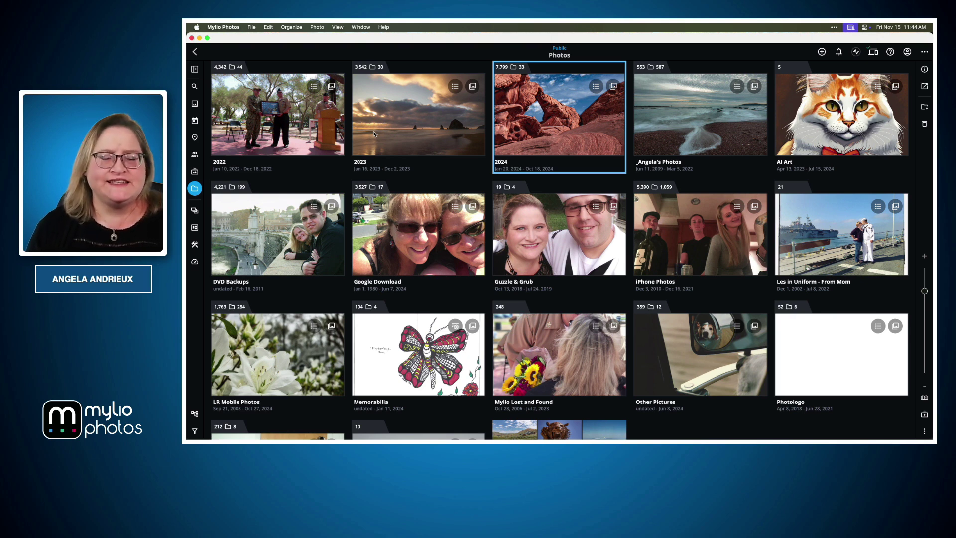
- View the photos inside the Mylio Lost and Found folder and return to the Photos folder
{"action": "left_click", "coordinate": [332, 116]}
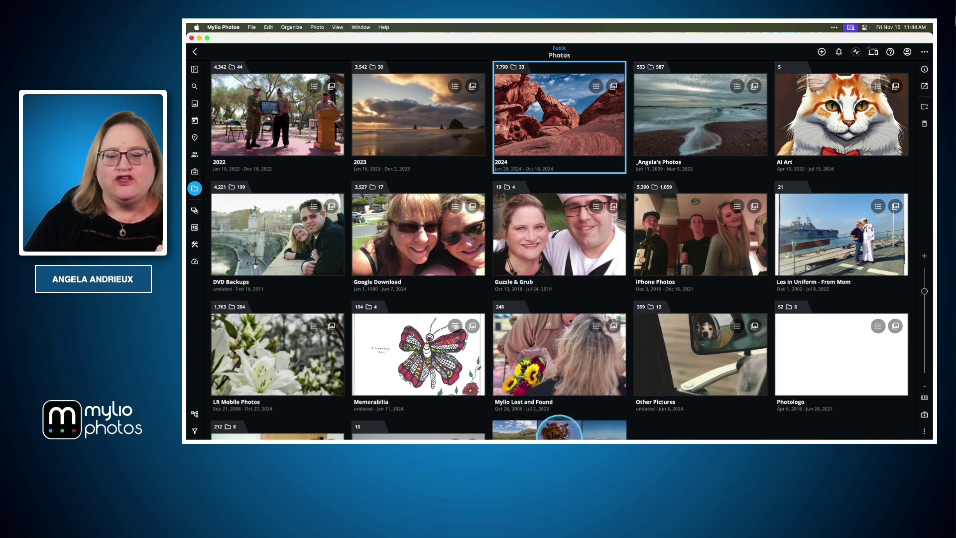
{"action": "double_click", "coordinate": [536, 374]}
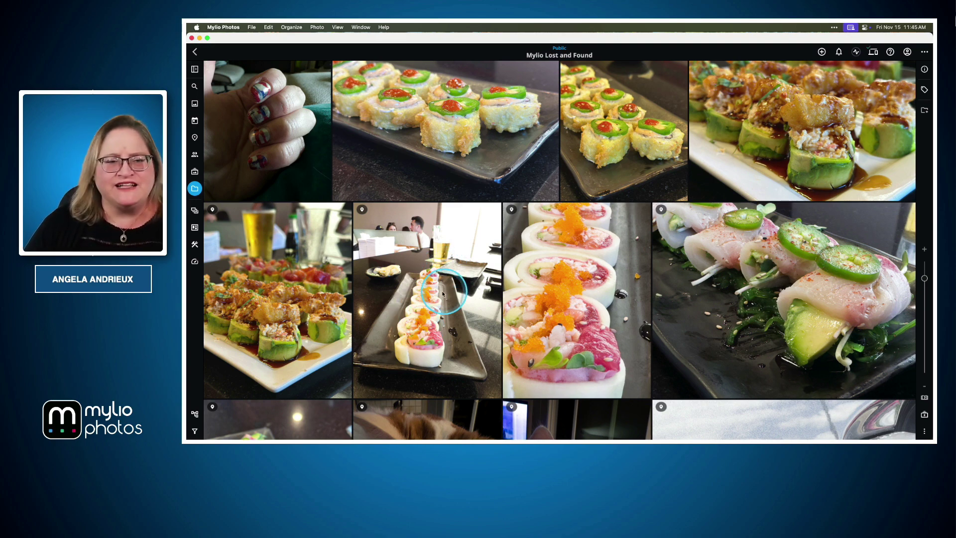
{"action": "left_click", "coordinate": [194, 53]}
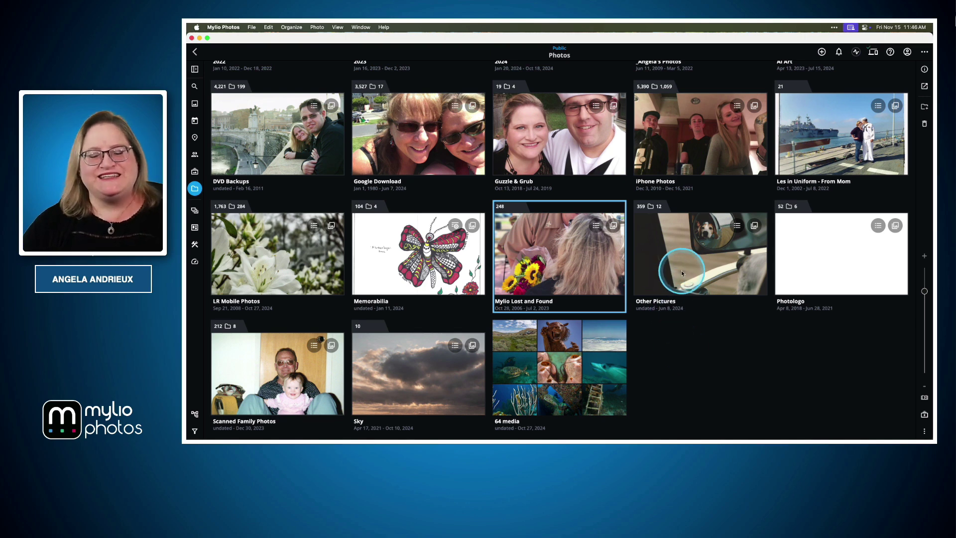
- Switch to the slide presentation and advance to the Best Practices slide
{"action": "key", "text": "super+Tab"}
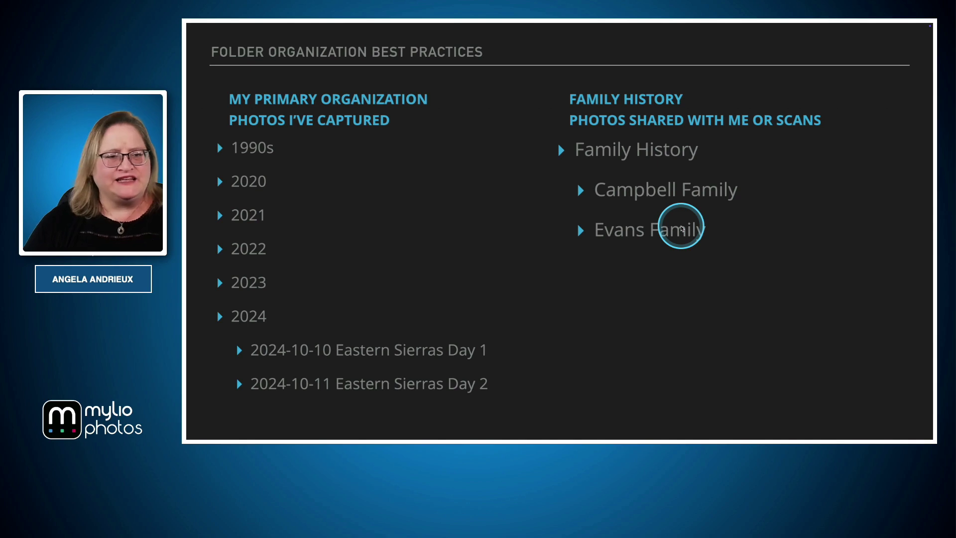
{"action": "left_click", "coordinate": [682, 228]}
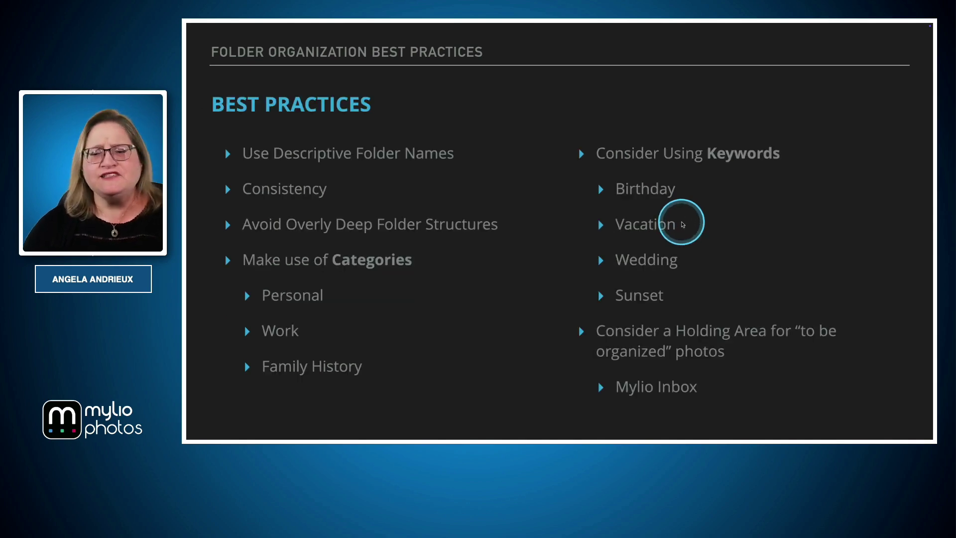
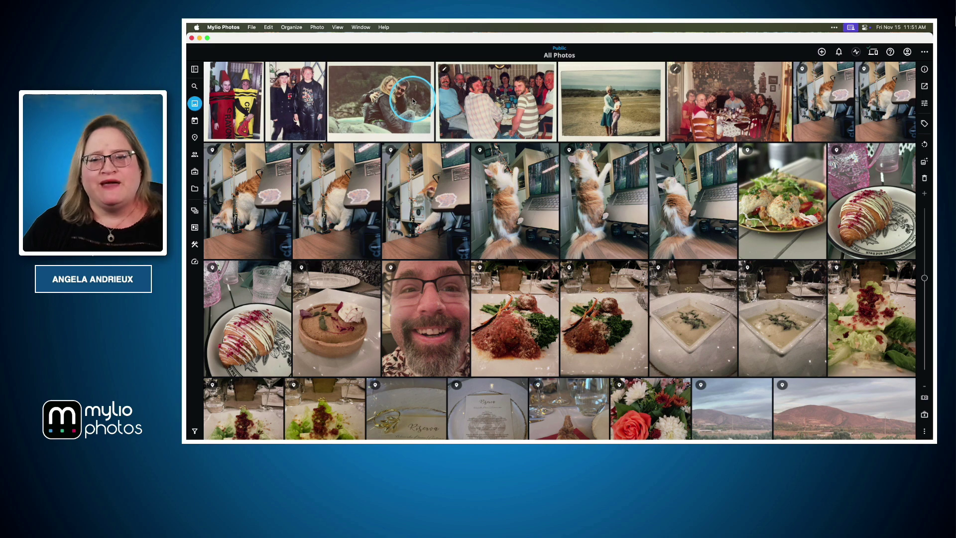
- Open the scanned photo of six people around a dining table and move it to the second surname folder under Family History
{"action": "left_click", "coordinate": [499, 100]}
{"action": "double_click", "coordinate": [767, 102]}
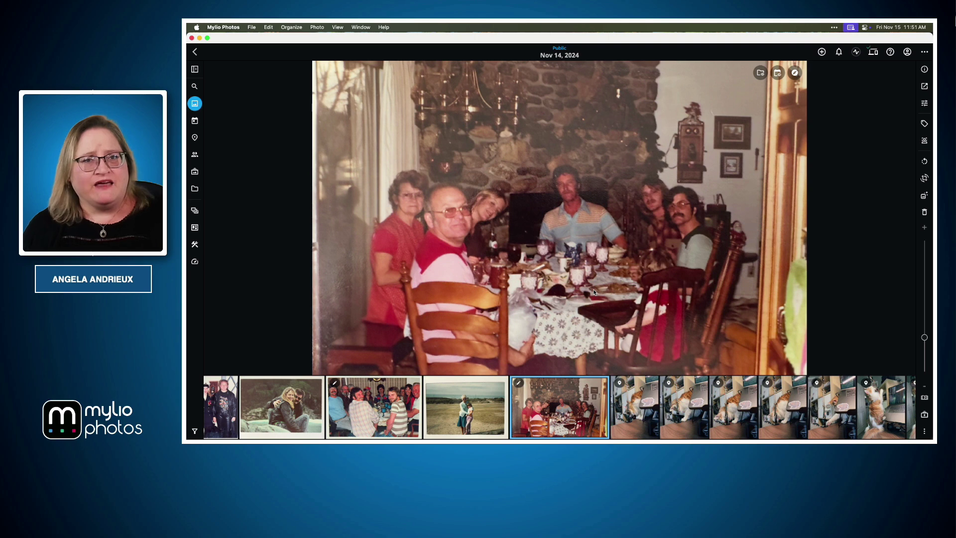
{"action": "right_click", "coordinate": [593, 193]}
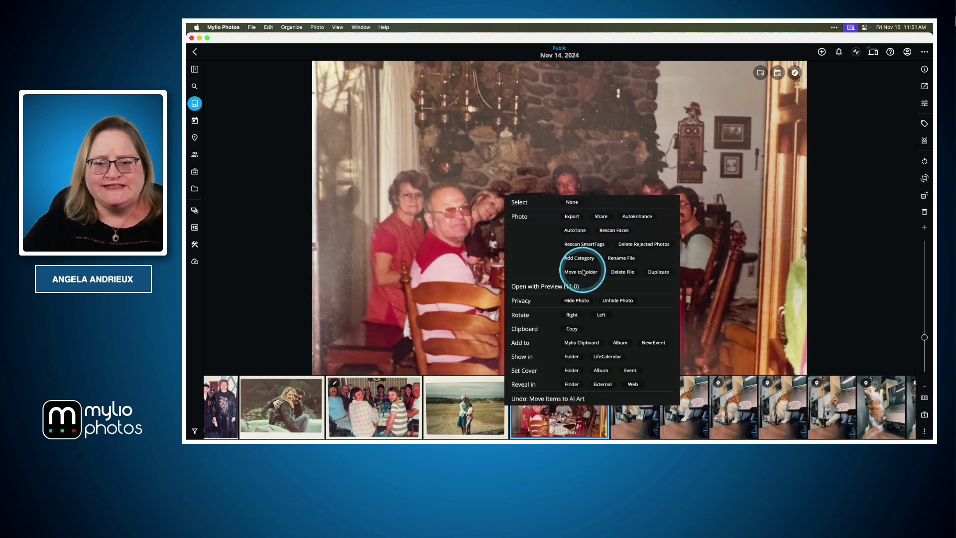
{"action": "left_click", "coordinate": [581, 272]}
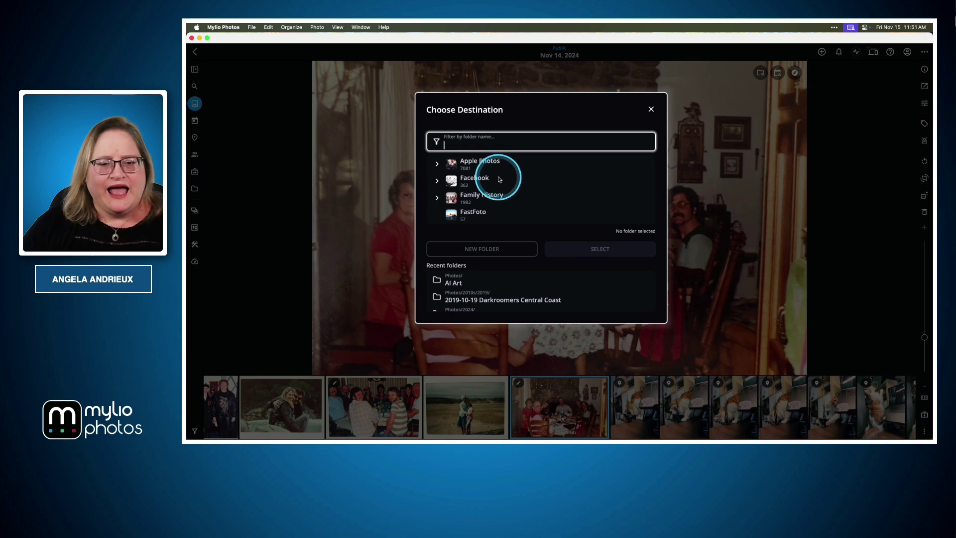
{"action": "scroll", "coordinate": [500, 191], "scroll_direction": "down", "scroll_amount": 5}
{"action": "scroll", "coordinate": [500, 194], "scroll_direction": "up", "scroll_amount": 5}
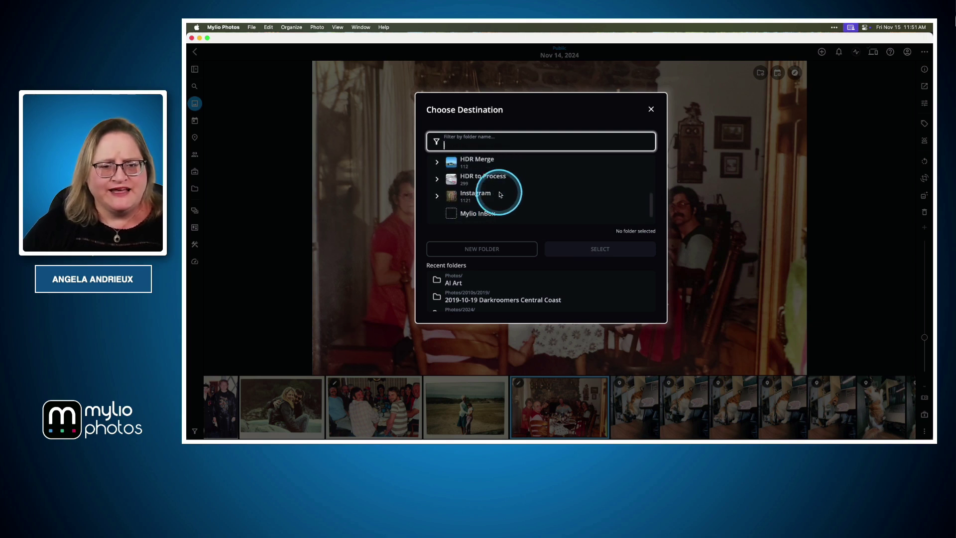
{"action": "scroll", "coordinate": [500, 193], "scroll_direction": "up", "scroll_amount": 3}
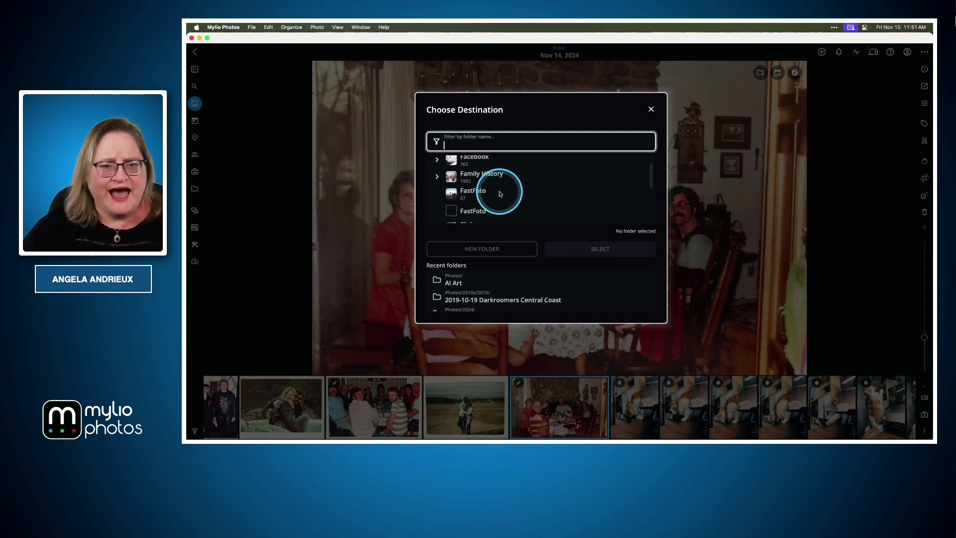
{"action": "left_click", "coordinate": [438, 179]}
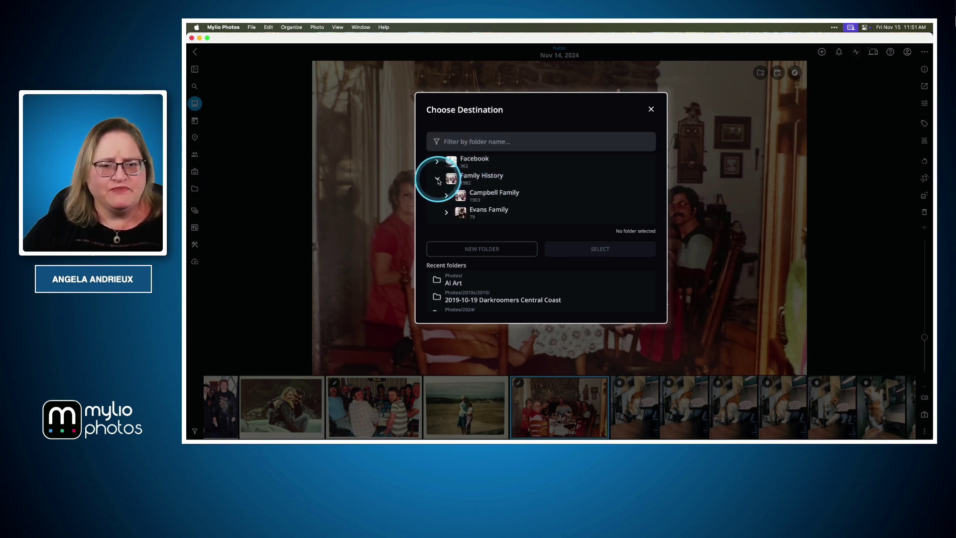
{"action": "left_click", "coordinate": [464, 212]}
{"action": "left_click", "coordinate": [590, 310]}
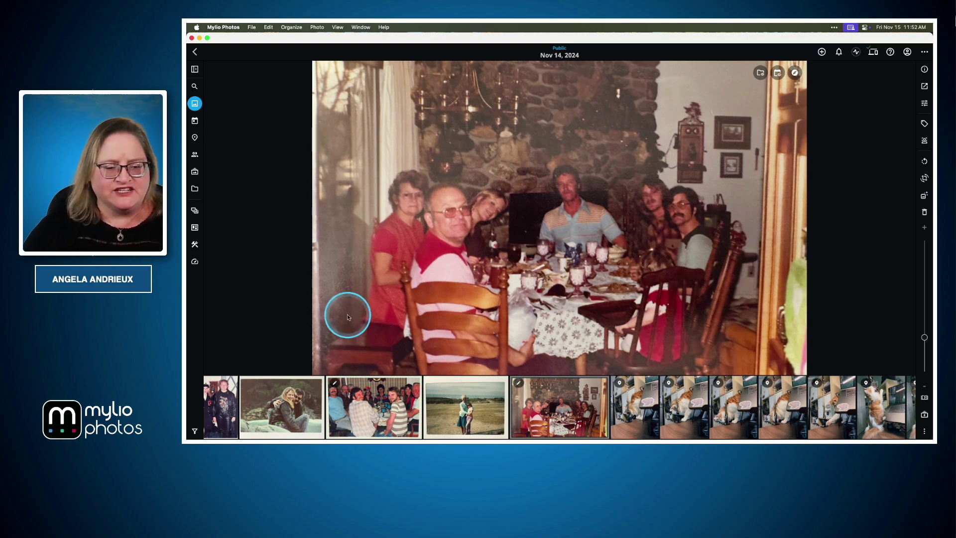
- Open the scanned dinner photo with the striped-shirt man and check the face tags of everyone in it, then hide them
{"action": "left_click", "coordinate": [365, 407]}
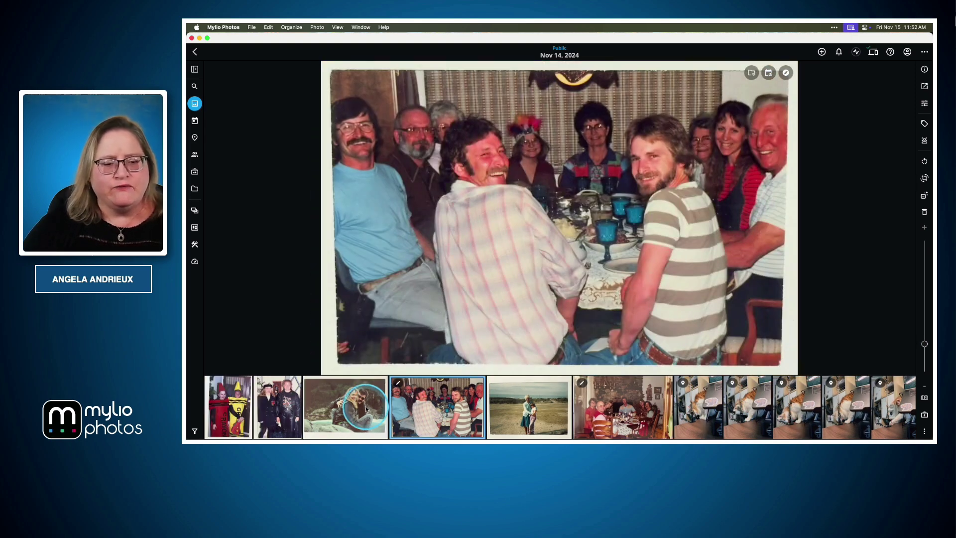
{"action": "left_click", "coordinate": [504, 324]}
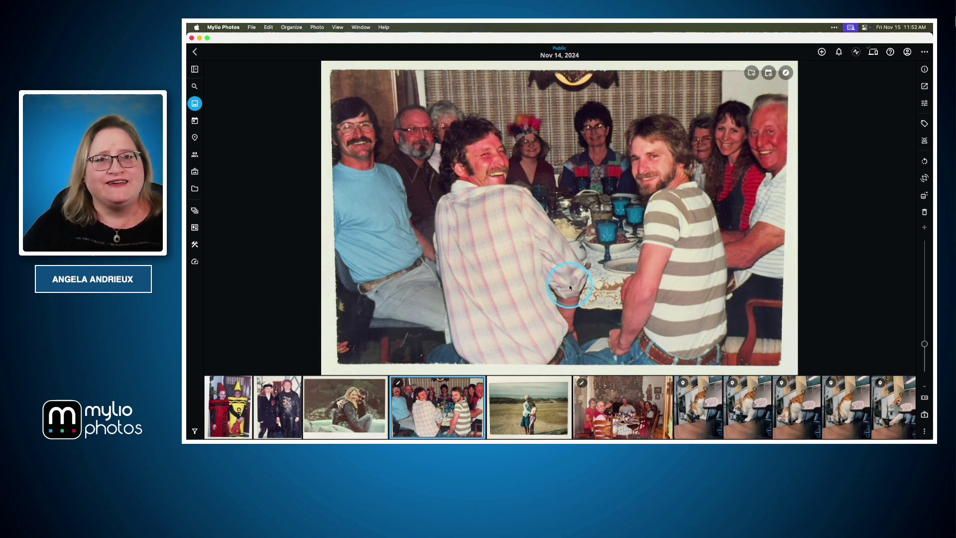
{"action": "left_click", "coordinate": [923, 141]}
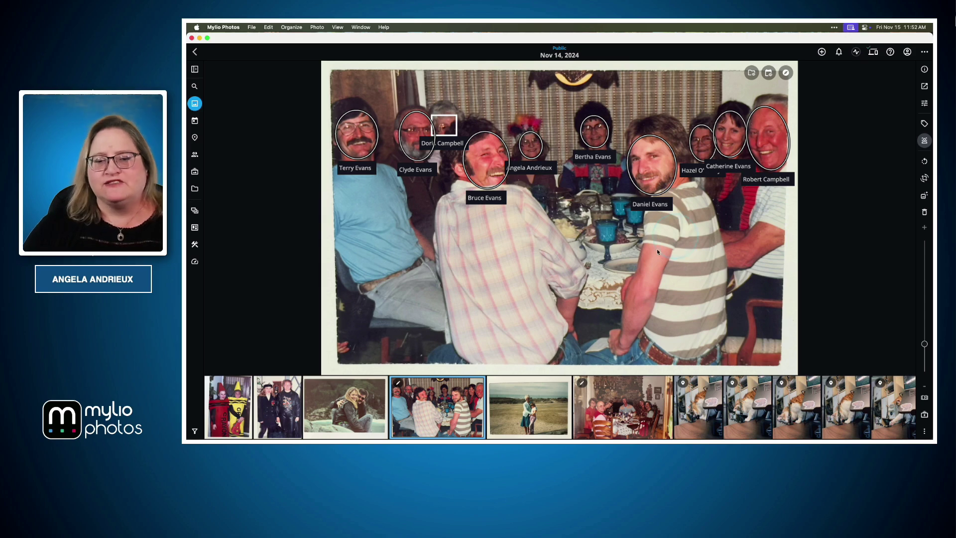
{"action": "left_click", "coordinate": [924, 141]}
- Move the larger family dinner photo to the second surname folder under Family History
{"action": "right_click", "coordinate": [562, 193]}
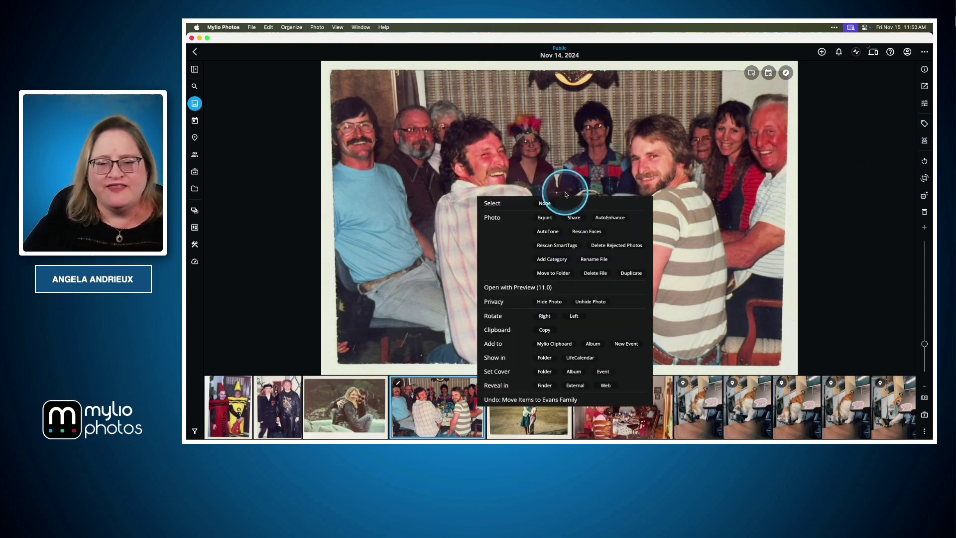
{"action": "left_click", "coordinate": [552, 273]}
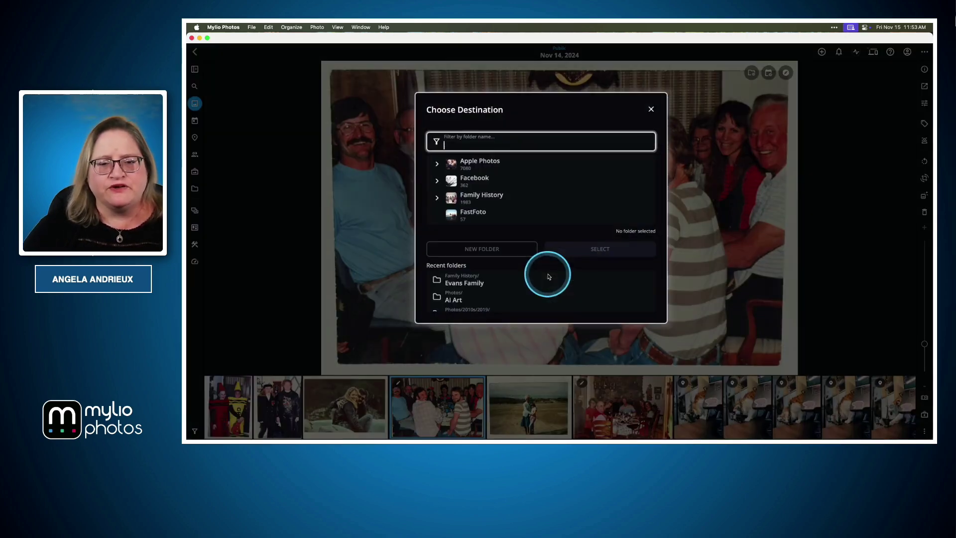
{"action": "left_click", "coordinate": [437, 197]}
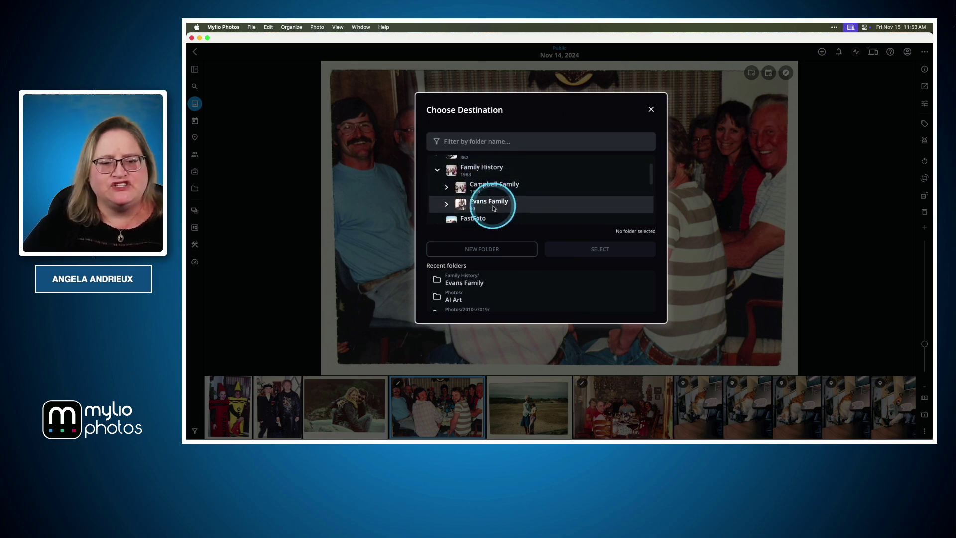
{"action": "left_click", "coordinate": [495, 202]}
{"action": "left_click", "coordinate": [608, 302]}
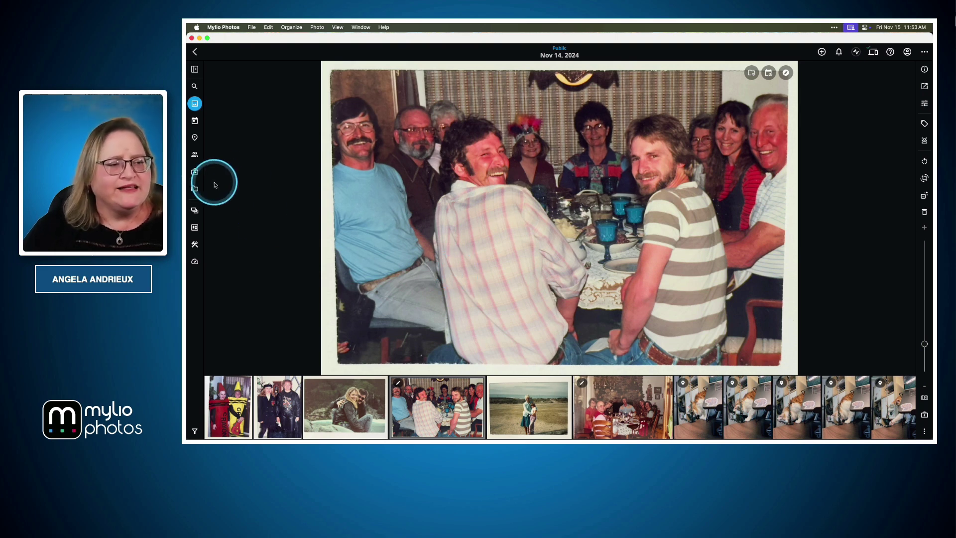
- Within the Photos folder, open the library owner's own photos folder, its 2015 subfolder and the 2015-12-08 folder
{"action": "left_click", "coordinate": [196, 190]}
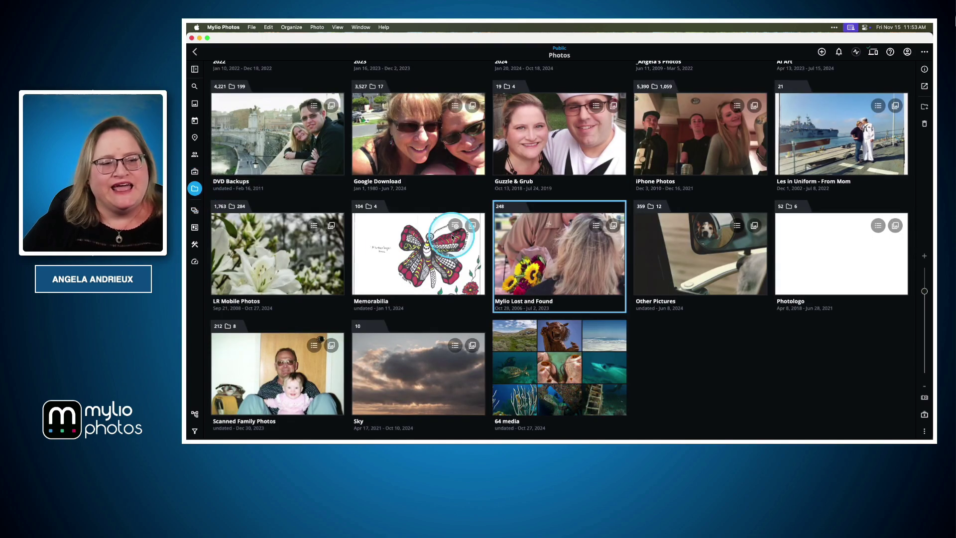
{"action": "scroll", "coordinate": [469, 219], "scroll_direction": "up", "scroll_amount": 3}
{"action": "scroll", "coordinate": [469, 225], "scroll_direction": "up", "scroll_amount": 1}
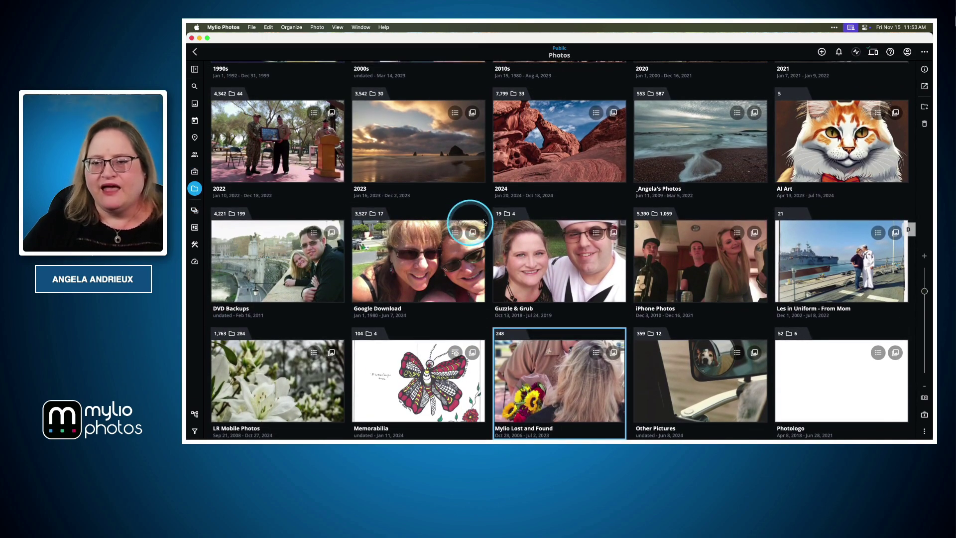
{"action": "left_click", "coordinate": [705, 170]}
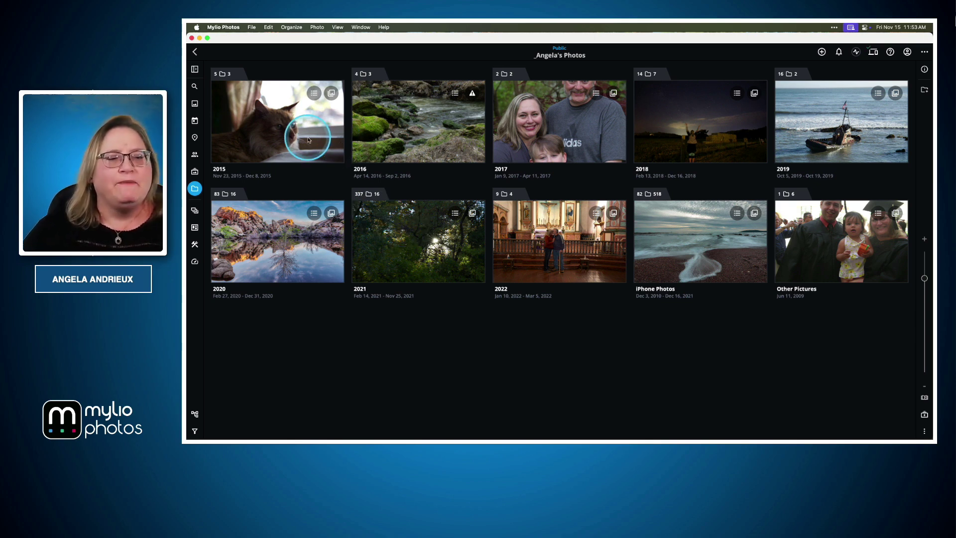
{"action": "left_click", "coordinate": [290, 141]}
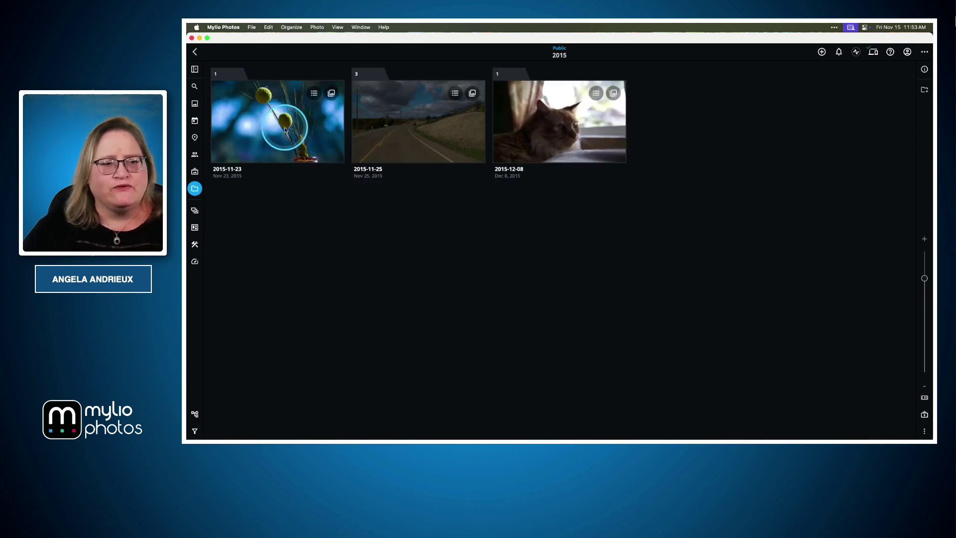
{"action": "left_click", "coordinate": [568, 138]}
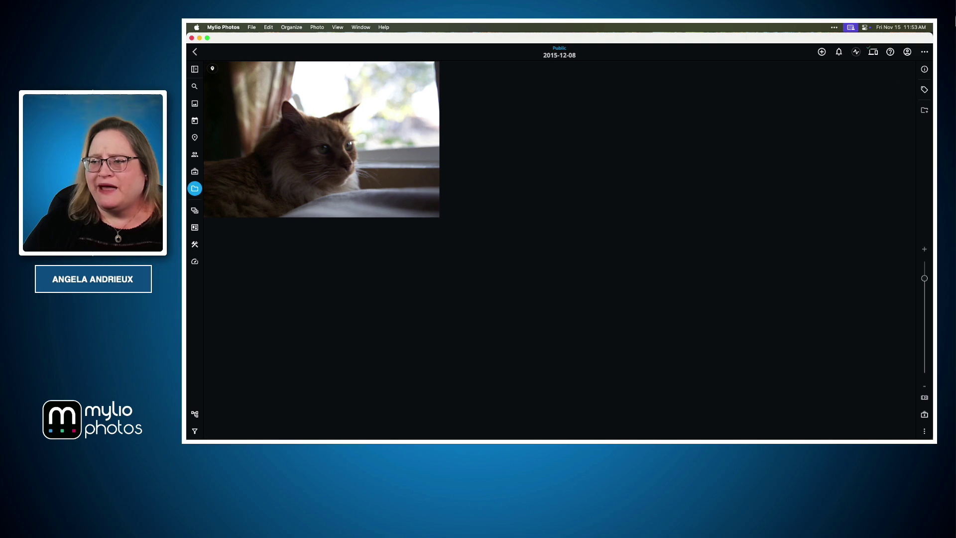
- Display the info for the cat photo in the 2015-12-08 folder and check its creation timestamp
{"action": "left_click", "coordinate": [923, 70]}
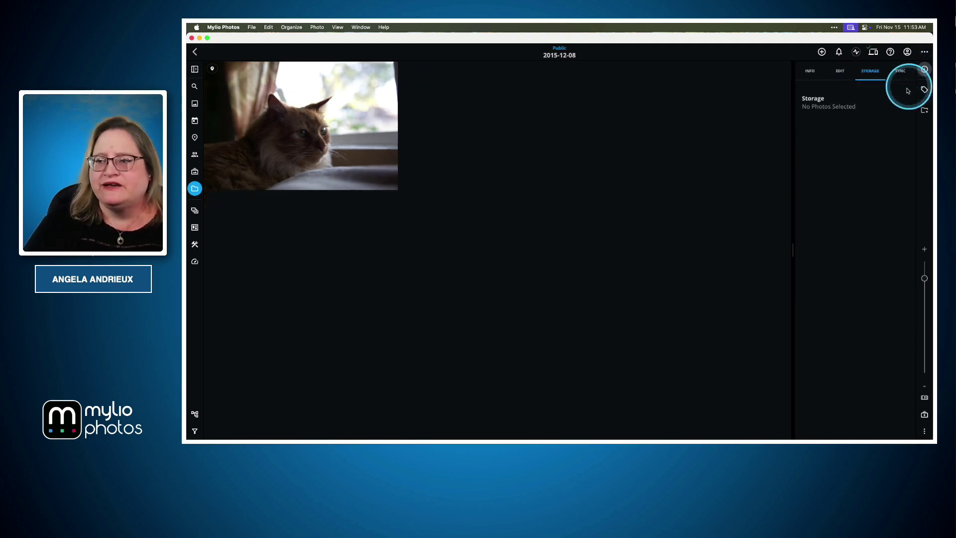
{"action": "left_click", "coordinate": [807, 74]}
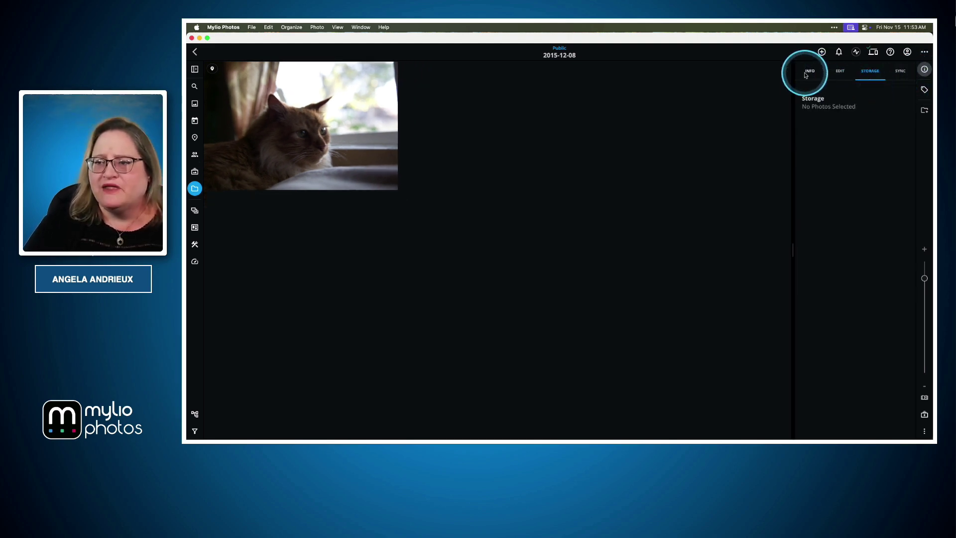
{"action": "left_click", "coordinate": [381, 144]}
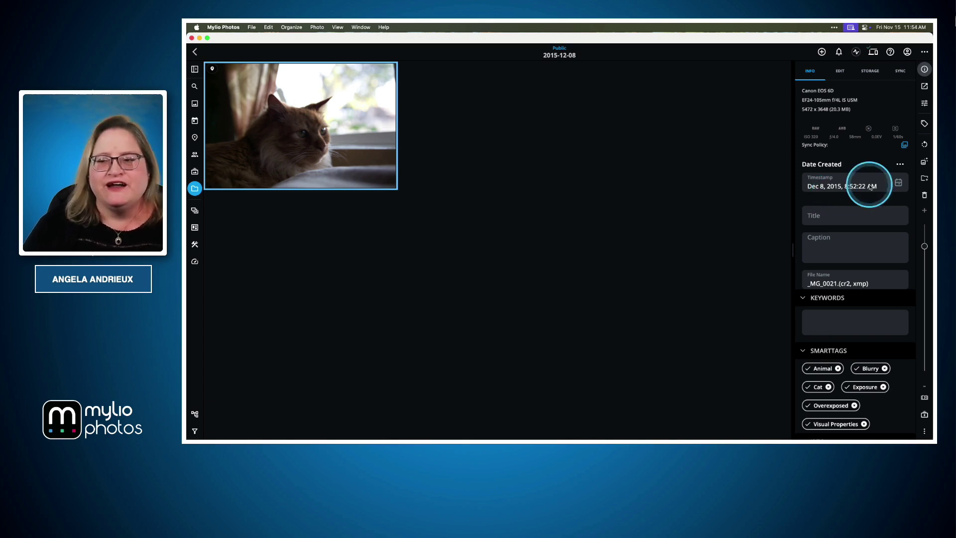
{"action": "right_click", "coordinate": [338, 136]}
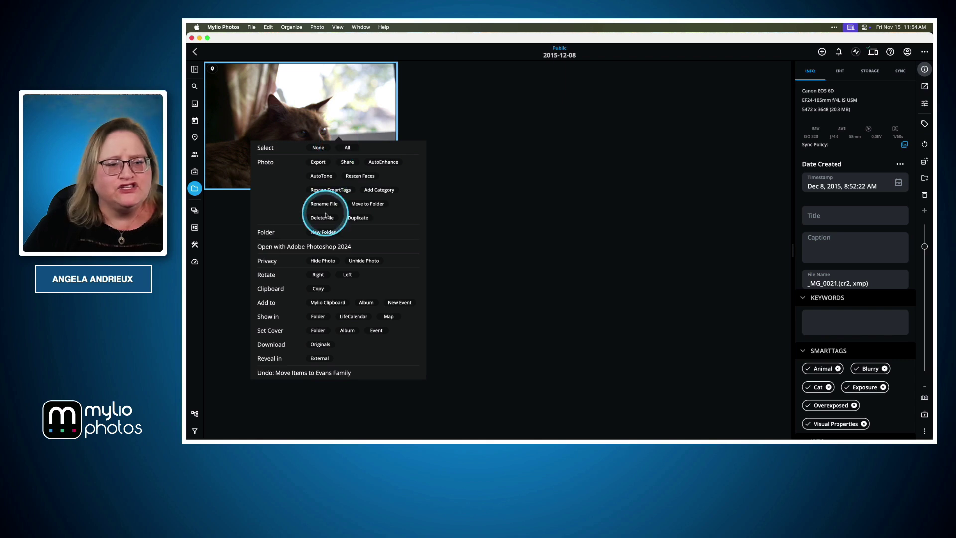
{"action": "left_click", "coordinate": [501, 187]}
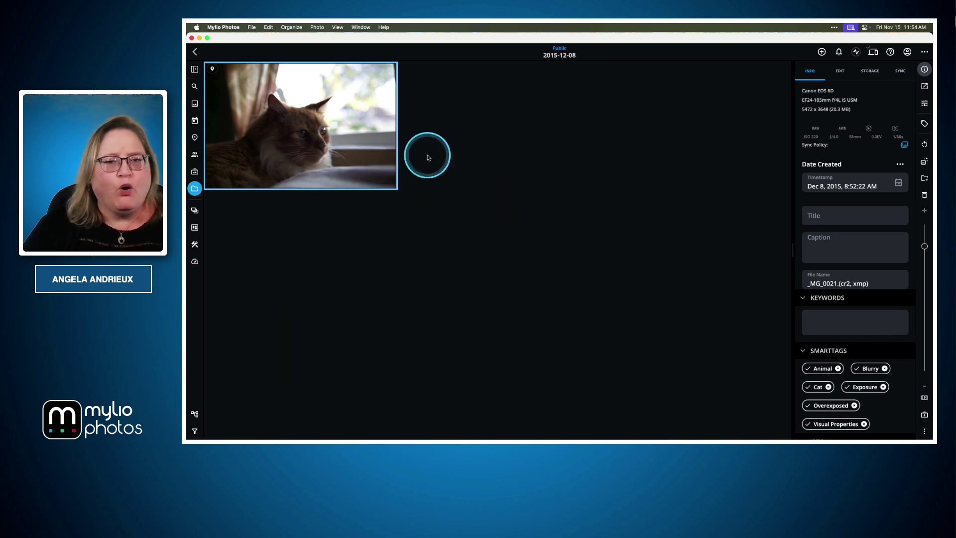
- Show the folder tree and expand 2010s and its 2015 folder under Photos to locate the 2015-12-08 folder there
{"action": "left_click", "coordinate": [195, 414]}
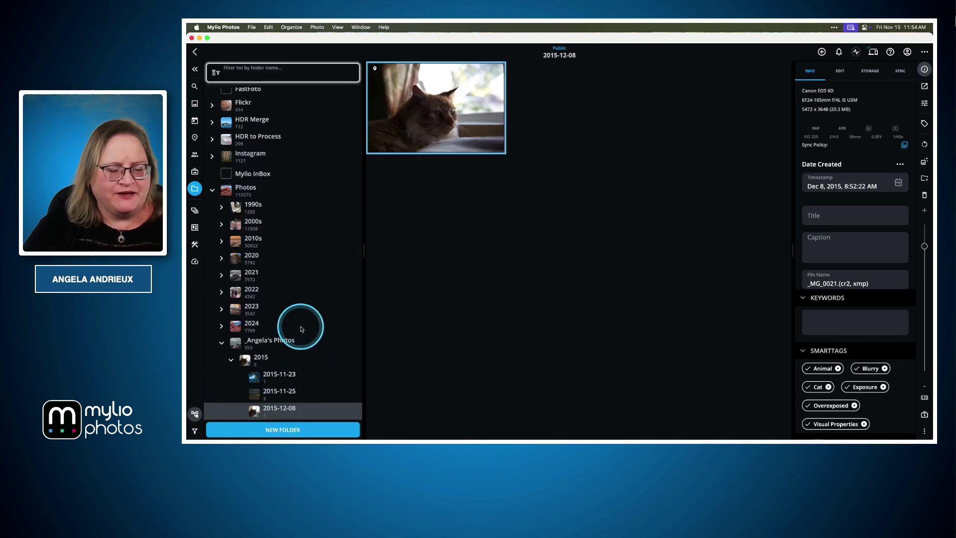
{"action": "scroll", "coordinate": [320, 306], "scroll_direction": "down", "scroll_amount": 1}
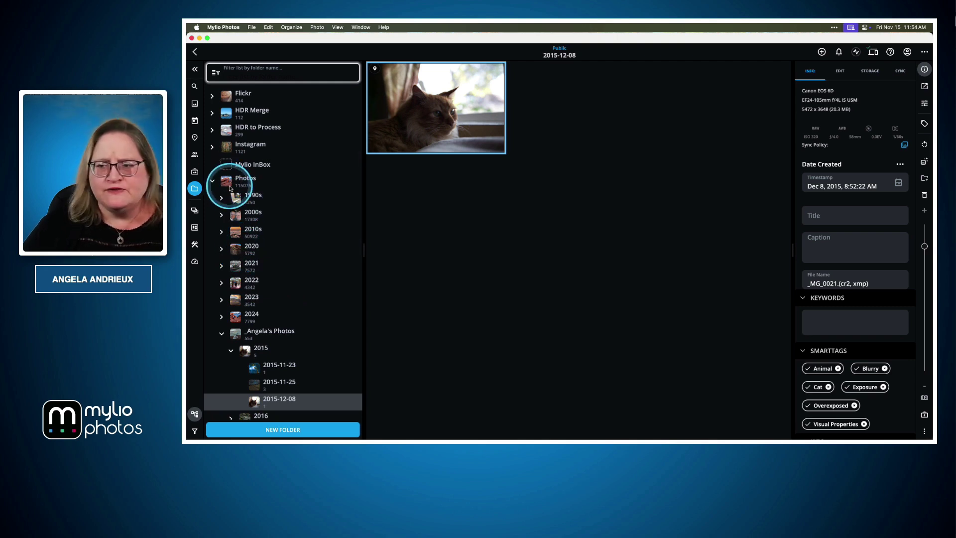
{"action": "left_click", "coordinate": [222, 232]}
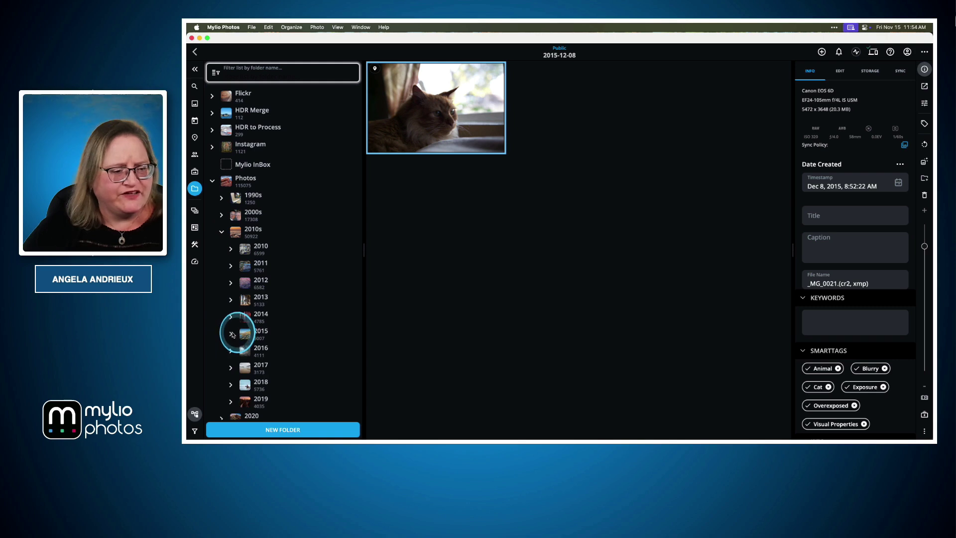
{"action": "left_click", "coordinate": [230, 333]}
{"action": "scroll", "coordinate": [260, 291], "scroll_direction": "down", "scroll_amount": 10}
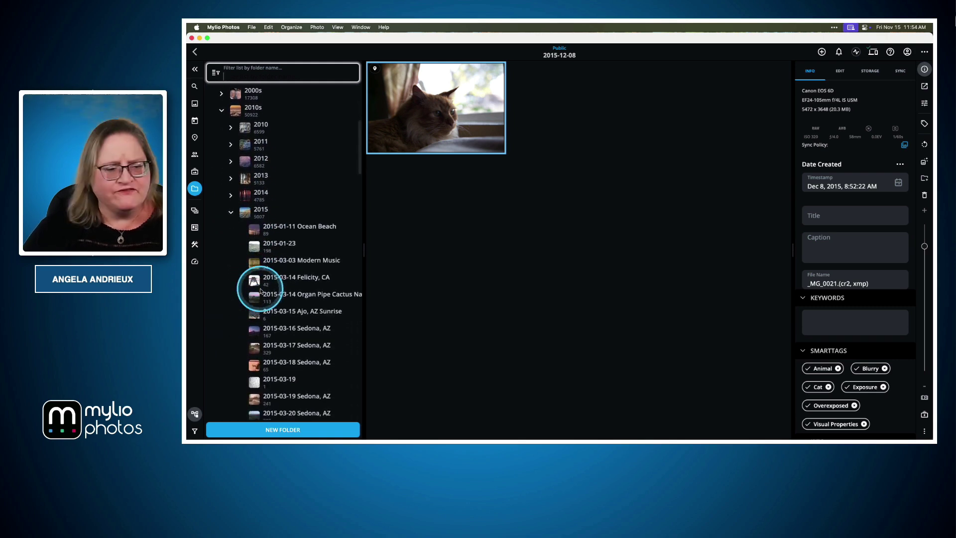
{"action": "scroll", "coordinate": [260, 291], "scroll_direction": "down", "scroll_amount": 10}
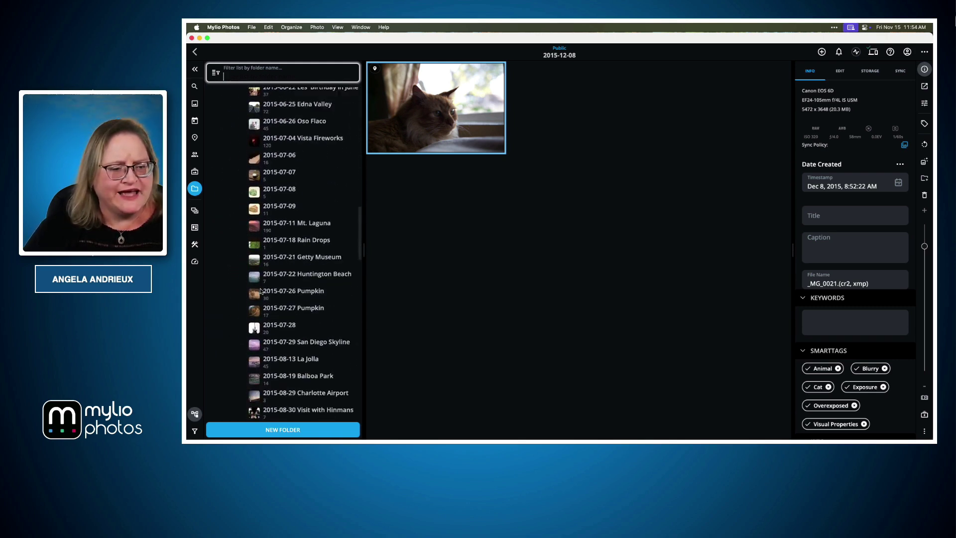
{"action": "scroll", "coordinate": [260, 291], "scroll_direction": "down", "scroll_amount": 10}
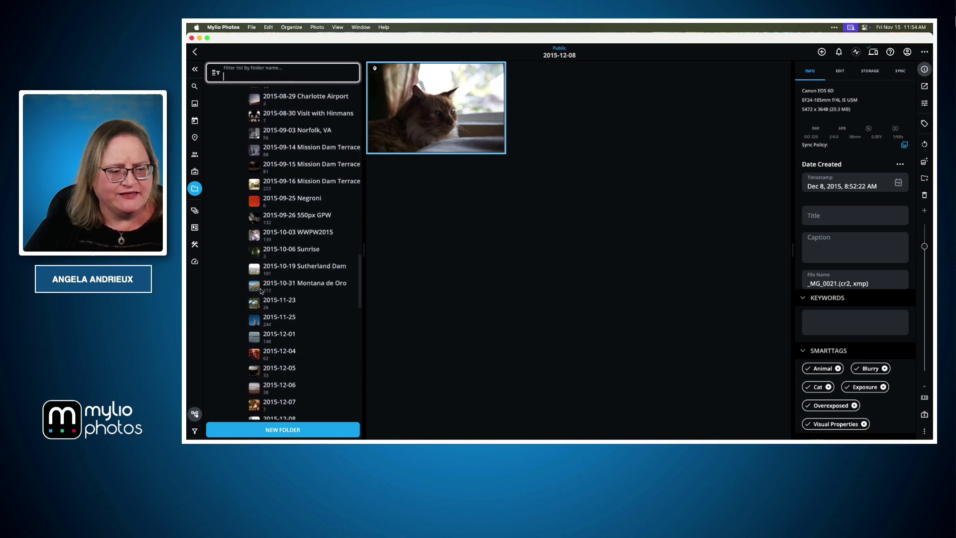
{"action": "scroll", "coordinate": [260, 291], "scroll_direction": "down", "scroll_amount": 3}
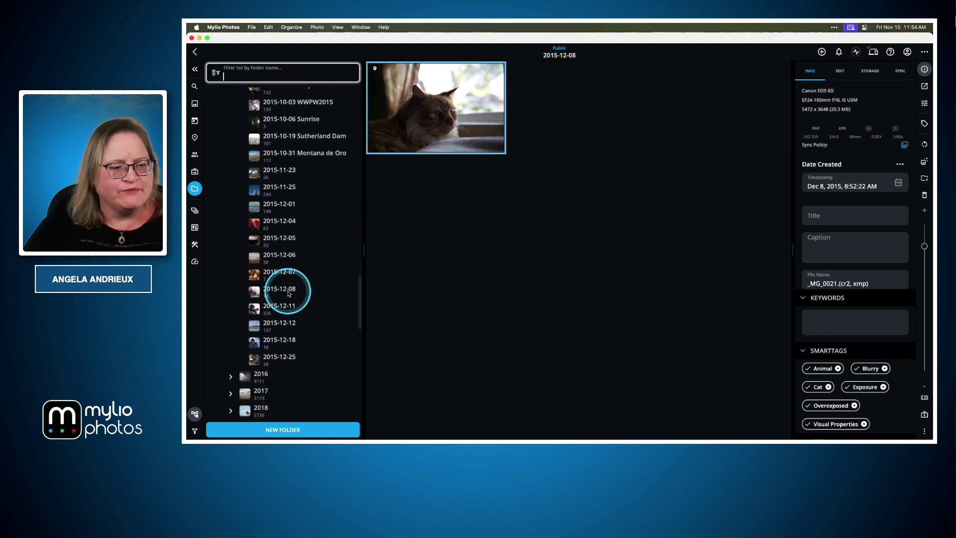
- Move the cat photo _MG_0021 into the 2015-12-08 folder under 2010s/2015
{"action": "left_click", "coordinate": [439, 134]}
{"action": "left_click_drag", "start_coordinate": [439, 134], "coordinate": [312, 292]}
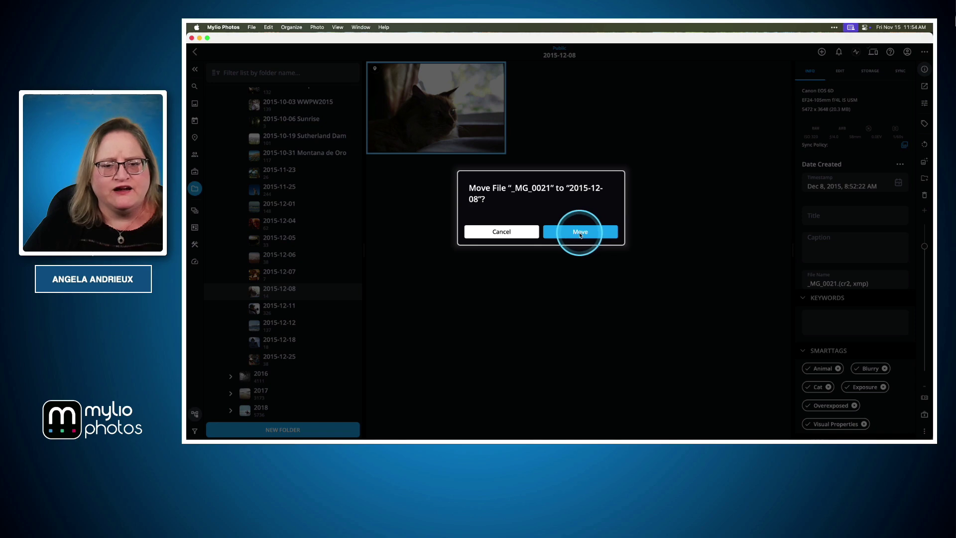
{"action": "left_click", "coordinate": [579, 232]}
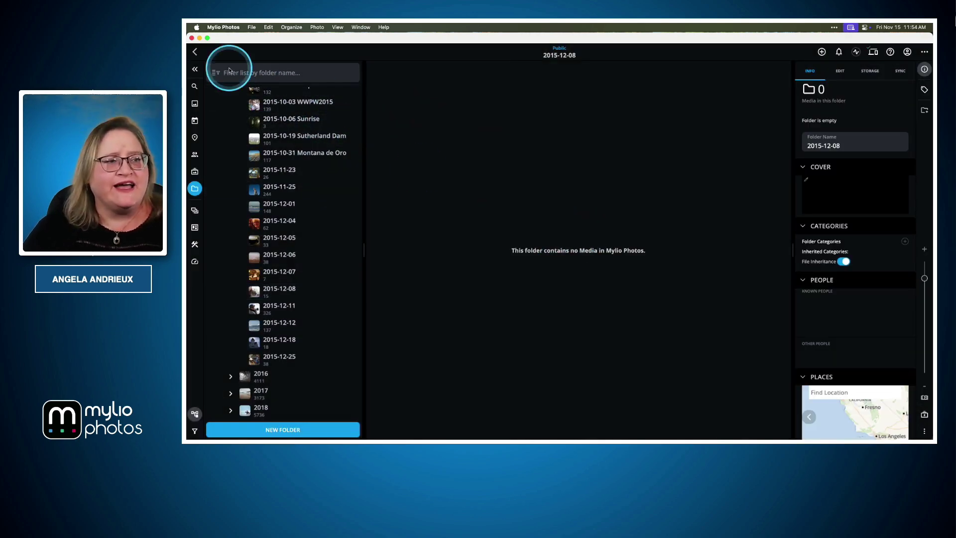
- Go back to the parent 2015 folder and open its 2015-11-25 folder
{"action": "left_click", "coordinate": [195, 52]}
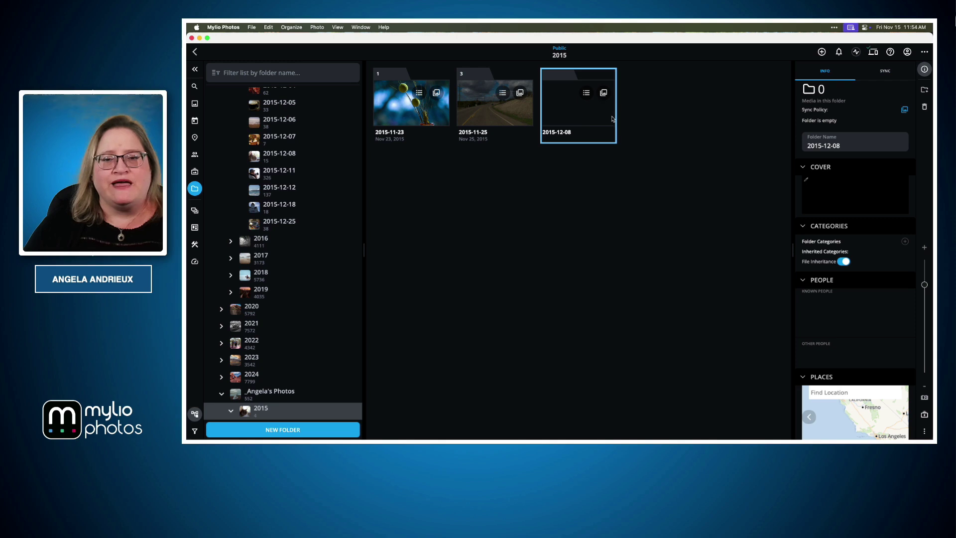
{"action": "left_click", "coordinate": [483, 115]}
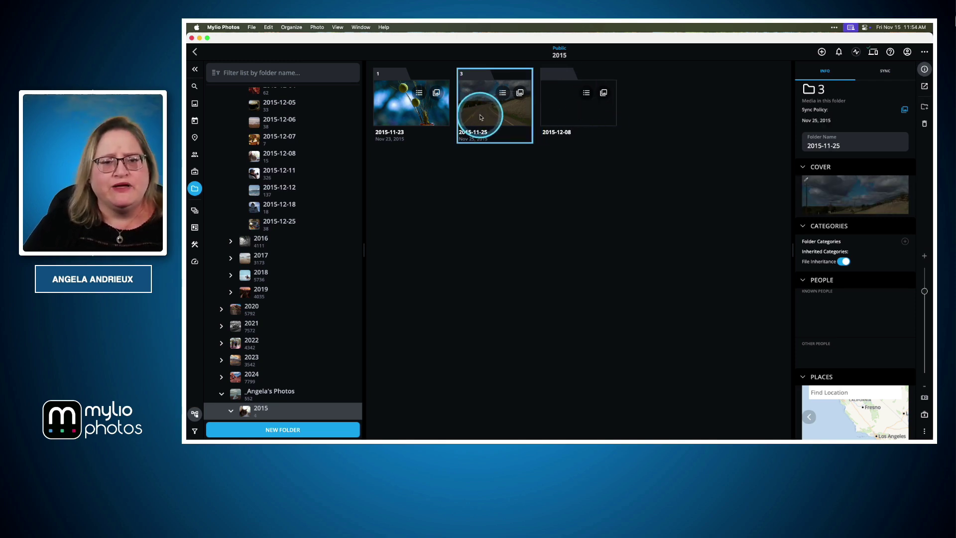
{"action": "double_click", "coordinate": [482, 115]}
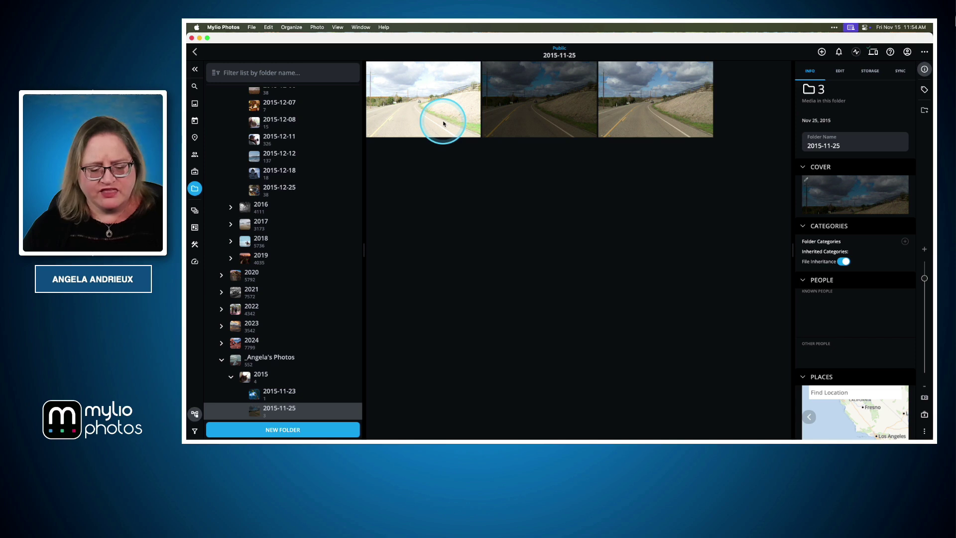
- Move all three road photos into the 2015-11-25 folder under 2010s/2015 in the folder tree
{"action": "key", "text": "super+a"}
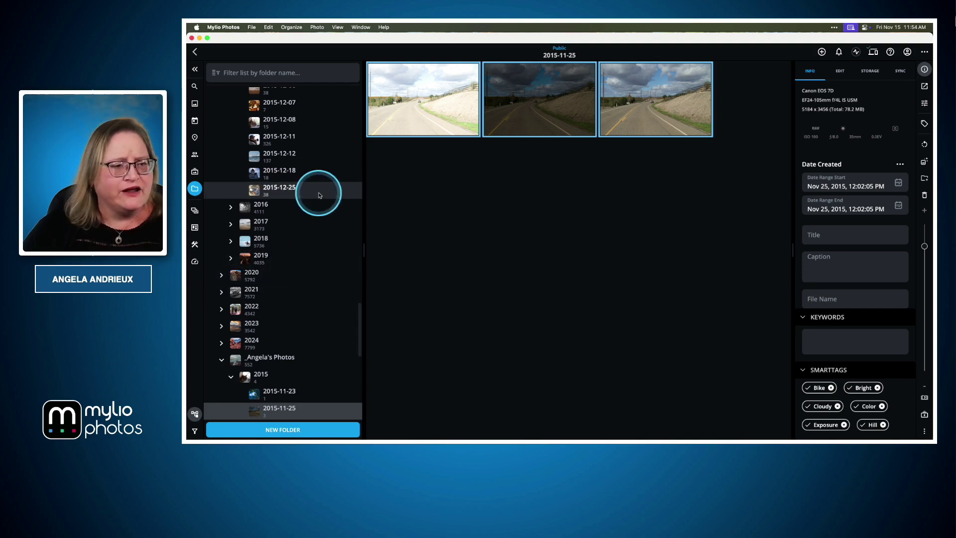
{"action": "scroll", "coordinate": [319, 194], "scroll_direction": "up", "scroll_amount": 8}
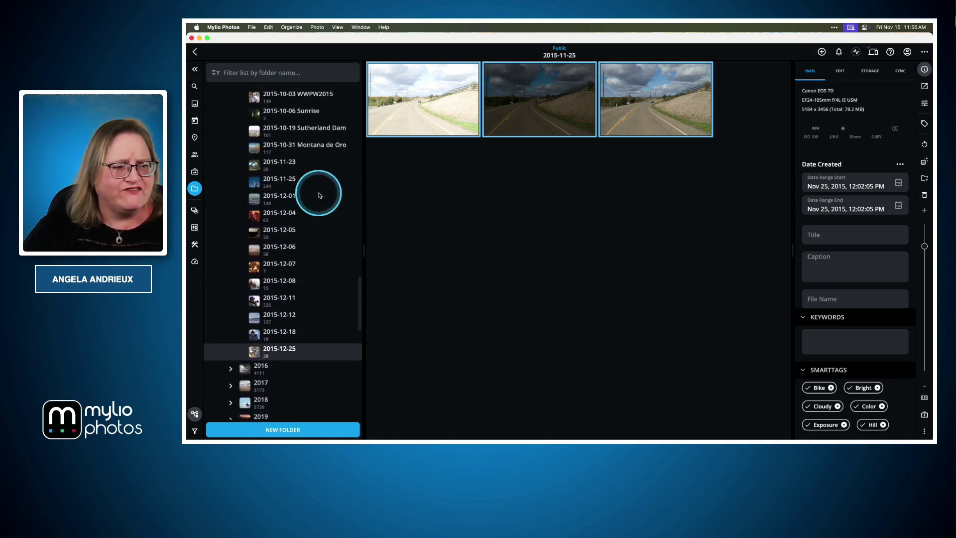
{"action": "scroll", "coordinate": [292, 181], "scroll_direction": "up", "scroll_amount": 2}
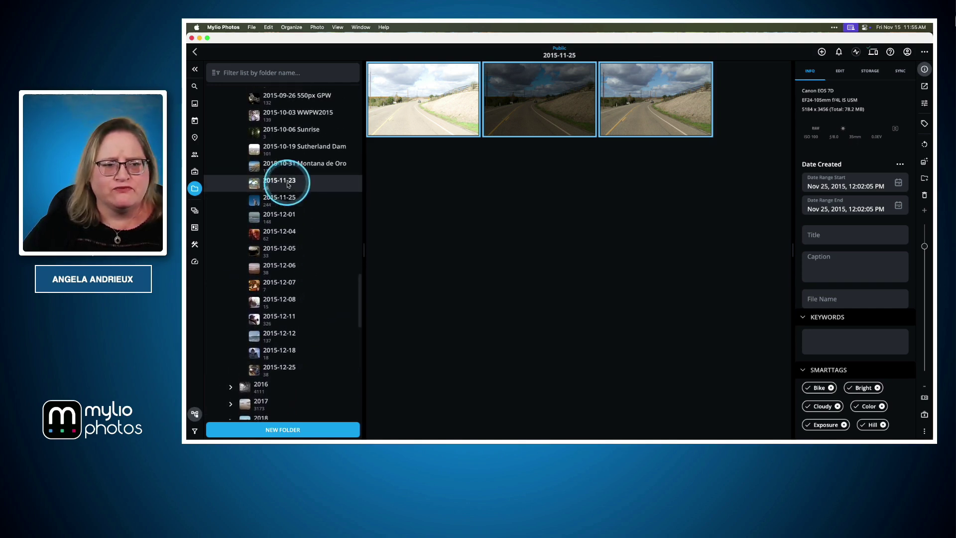
{"action": "left_click_drag", "start_coordinate": [413, 116], "coordinate": [324, 202]}
{"action": "left_click", "coordinate": [586, 225]}
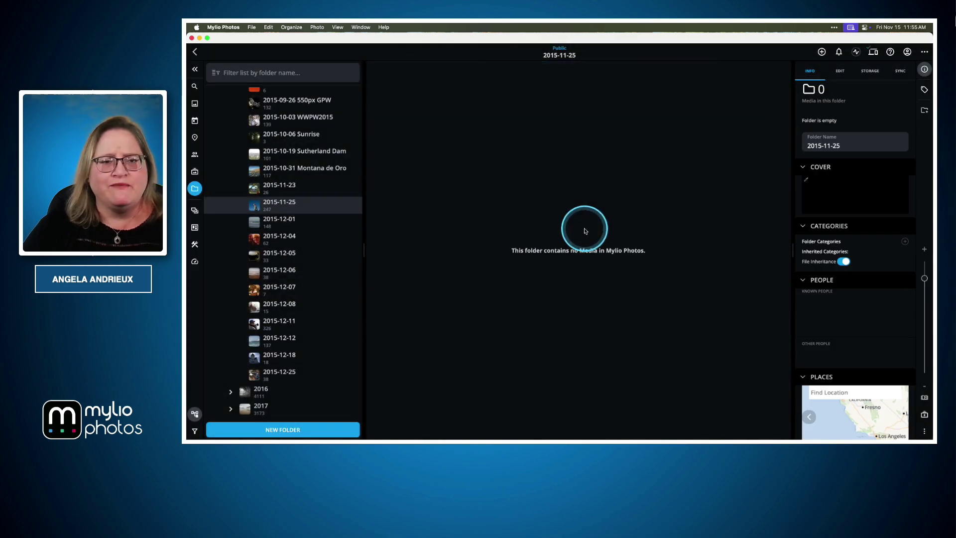
- From the owner's 2015-11-23 folder, move the photo _MG_8388 into the 2015-11-23 folder under 2010s/2015
{"action": "left_click", "coordinate": [195, 51]}
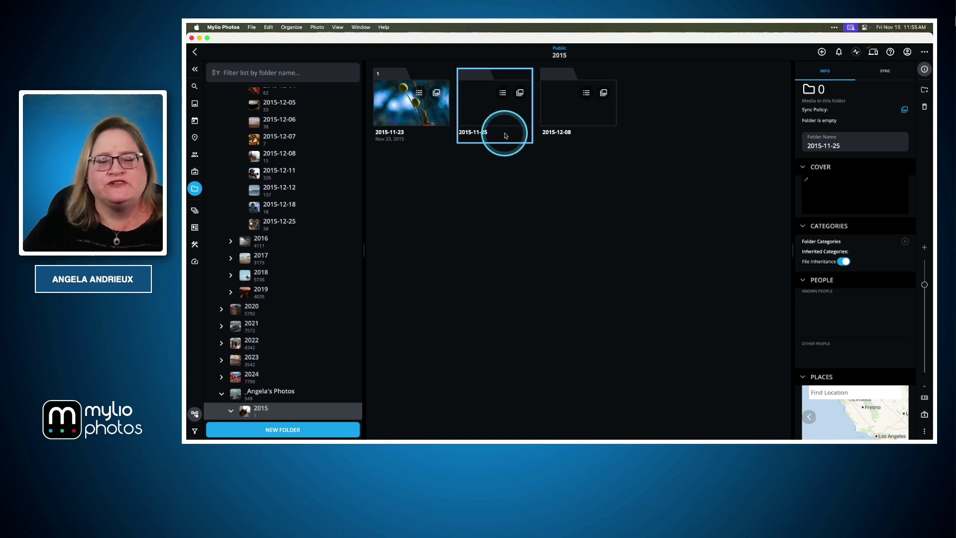
{"action": "left_click", "coordinate": [425, 114]}
{"action": "double_click", "coordinate": [424, 114]}
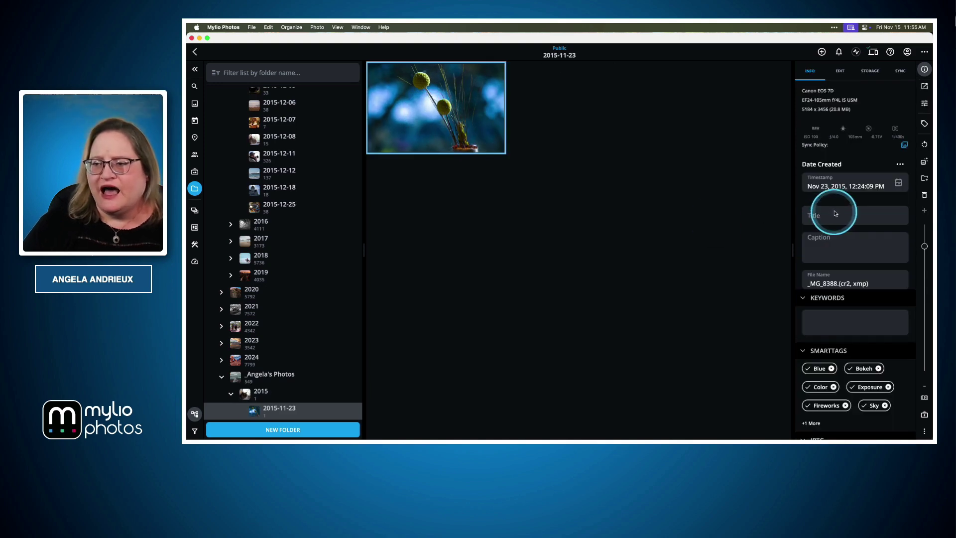
{"action": "scroll", "coordinate": [334, 269], "scroll_direction": "up", "scroll_amount": 5}
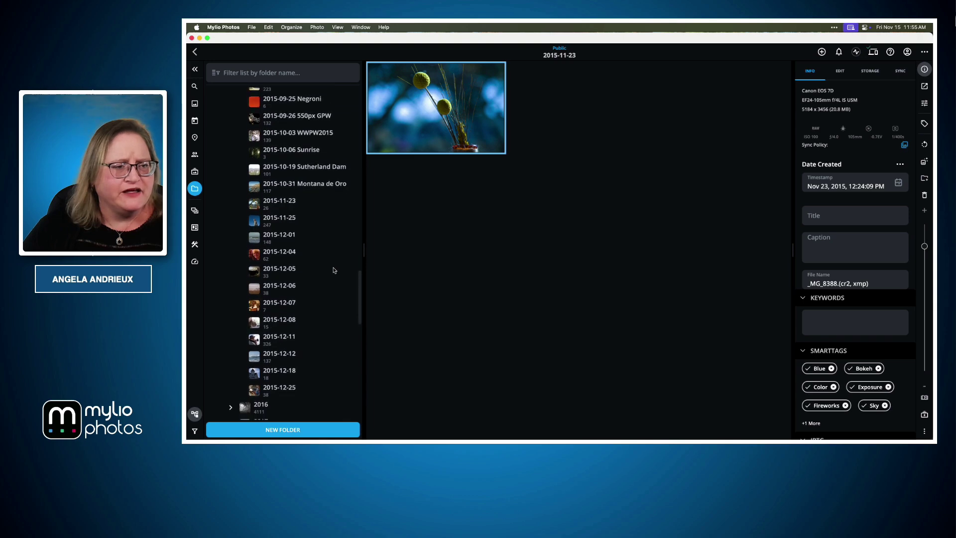
{"action": "left_click_drag", "start_coordinate": [424, 122], "coordinate": [316, 211]}
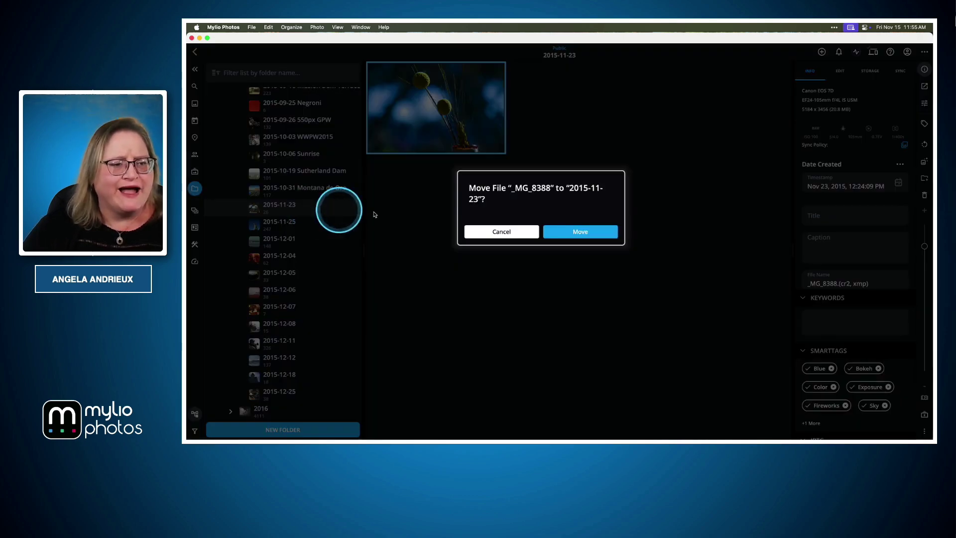
{"action": "left_click", "coordinate": [581, 231]}
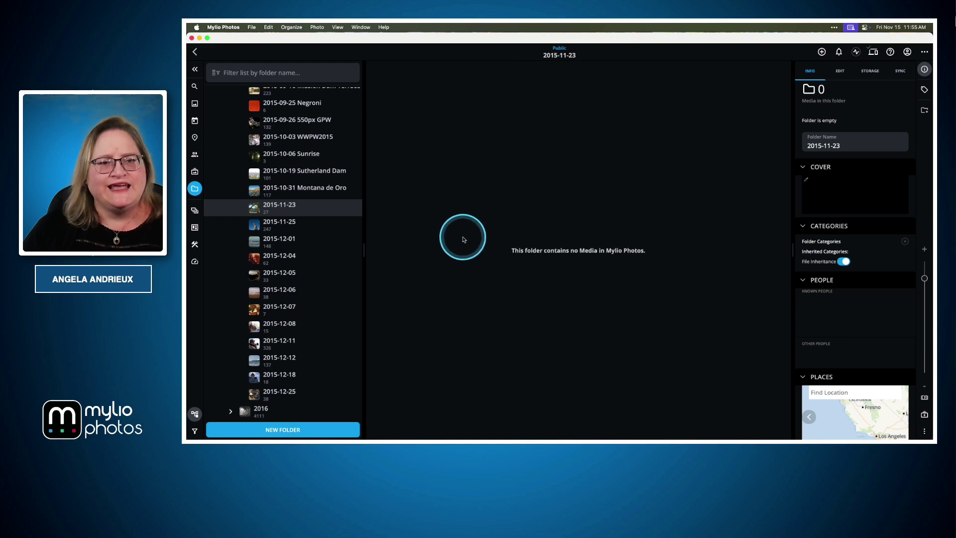
- Delete the emptied 2015-11-23, 2015-11-25 and 2015-12-08 folders from the owner's 2015 folder
{"action": "left_click", "coordinate": [195, 51]}
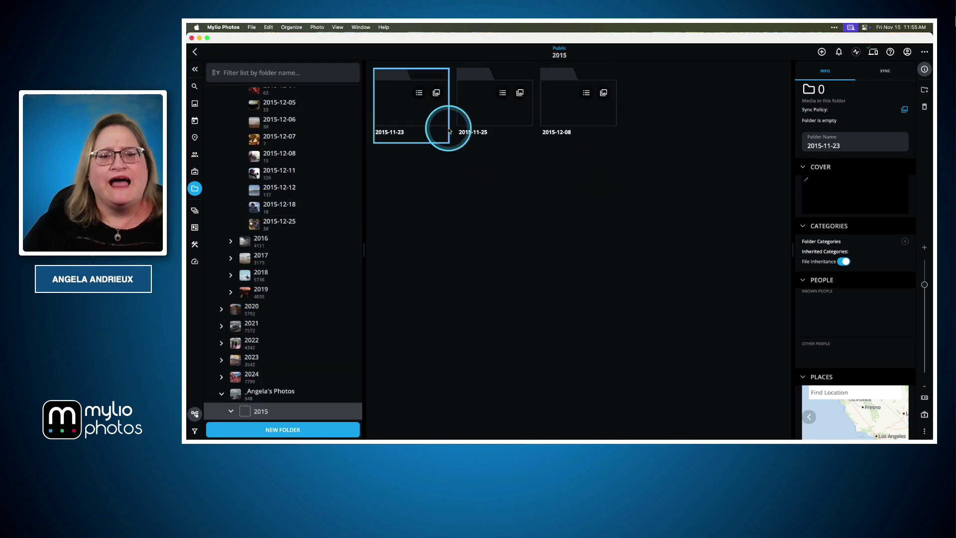
{"action": "left_click", "coordinate": [582, 116], "text": "shift"}
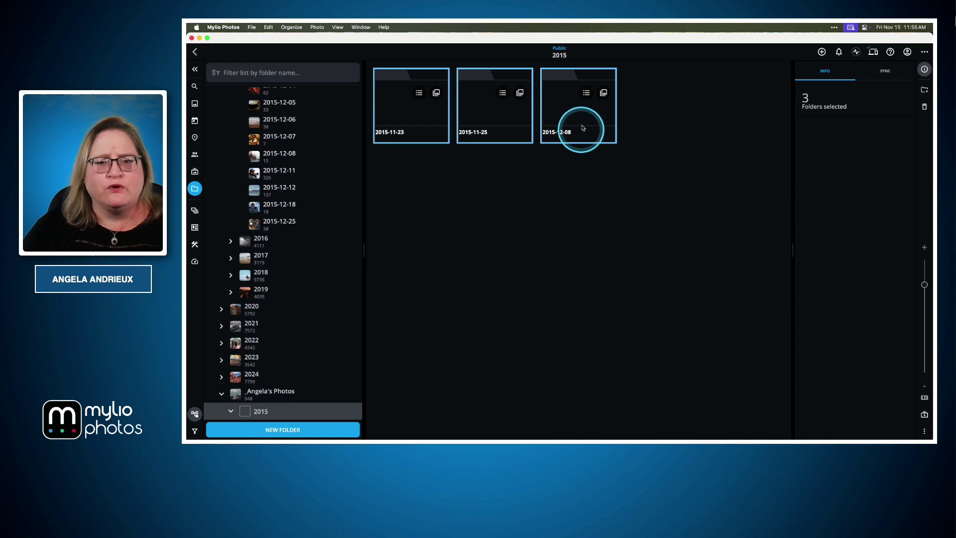
{"action": "right_click", "coordinate": [583, 119]}
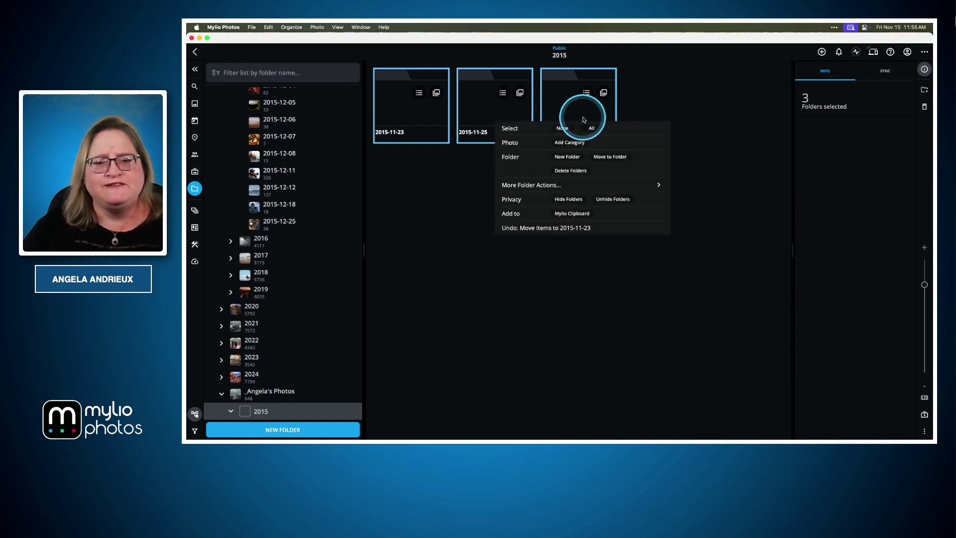
{"action": "left_click", "coordinate": [573, 171]}
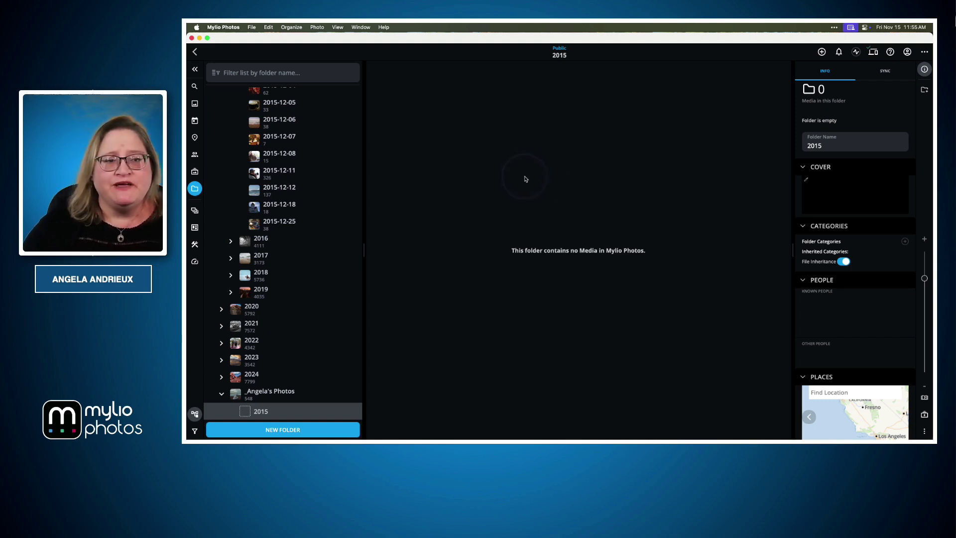
- Return to the library owner's photos folder and examine the 2016 folder's info and its editable folder name
{"action": "left_click", "coordinate": [195, 53]}
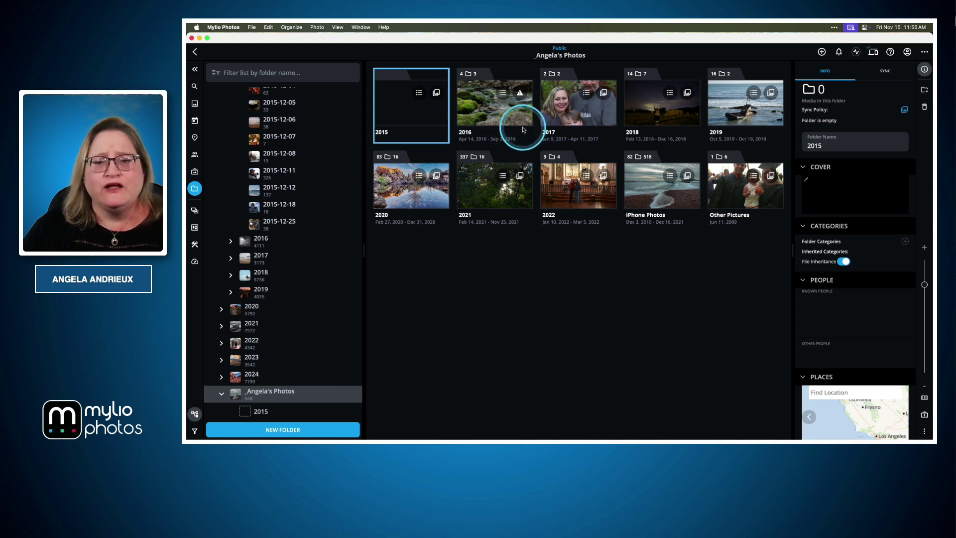
{"action": "left_click", "coordinate": [486, 122]}
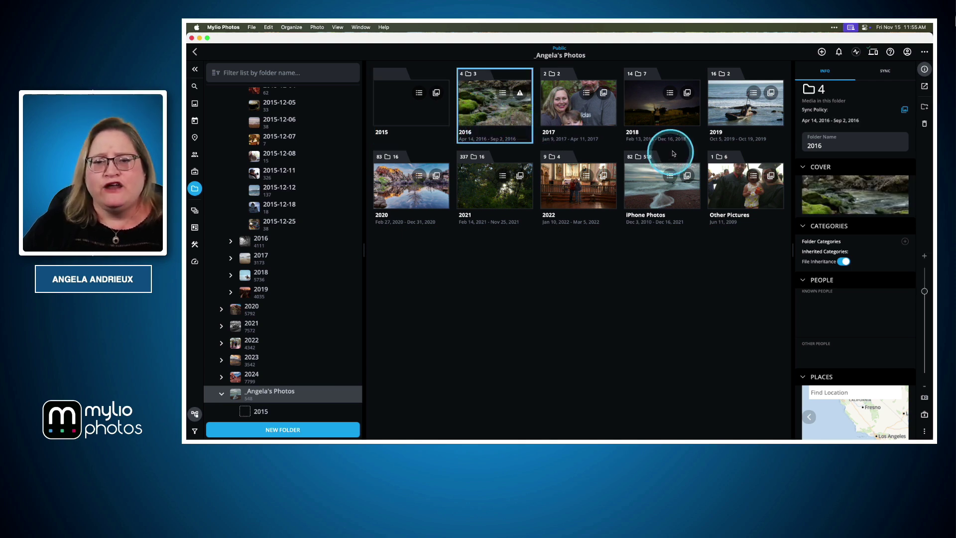
{"action": "left_click", "coordinate": [924, 70]}
{"action": "left_click", "coordinate": [923, 69]}
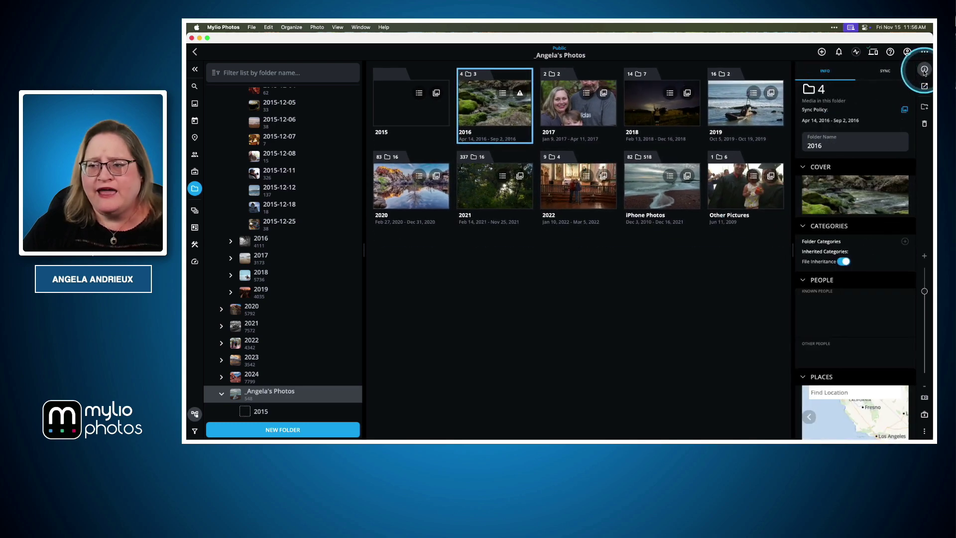
{"action": "left_click", "coordinate": [829, 145]}
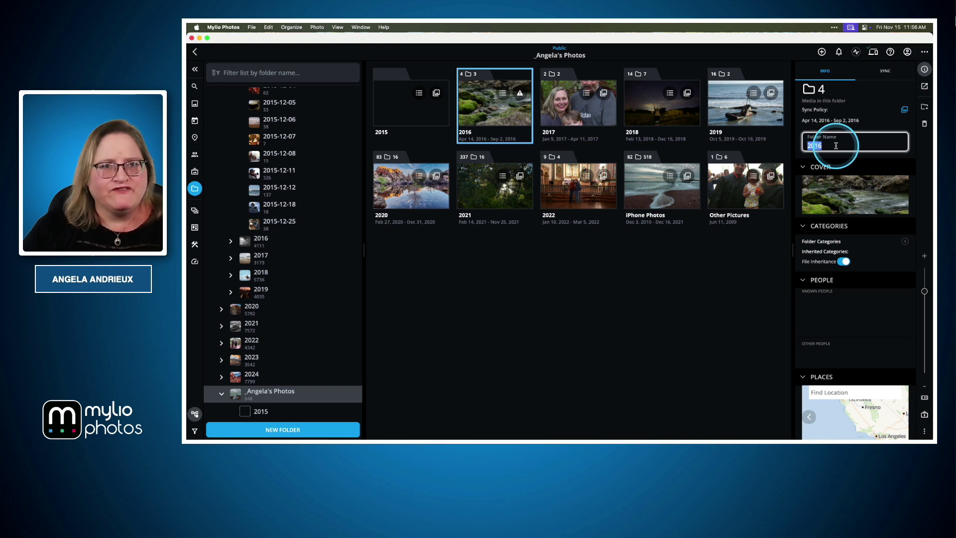
{"action": "left_click", "coordinate": [528, 274]}
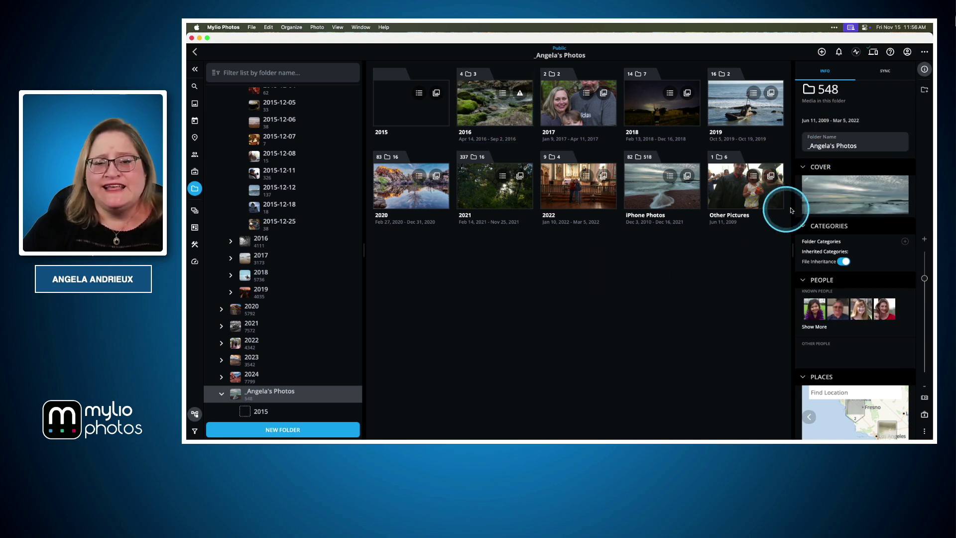
- Select the 2016 folder, review the folder actions available for it, such as Move to Folder, and dismiss them
{"action": "left_click", "coordinate": [495, 114]}
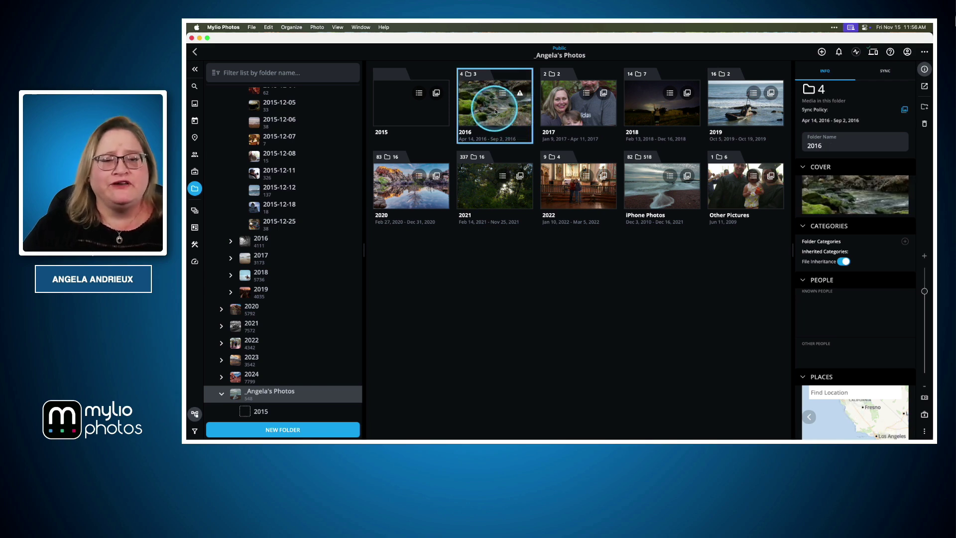
{"action": "left_click_drag", "start_coordinate": [504, 114], "coordinate": [488, 134]}
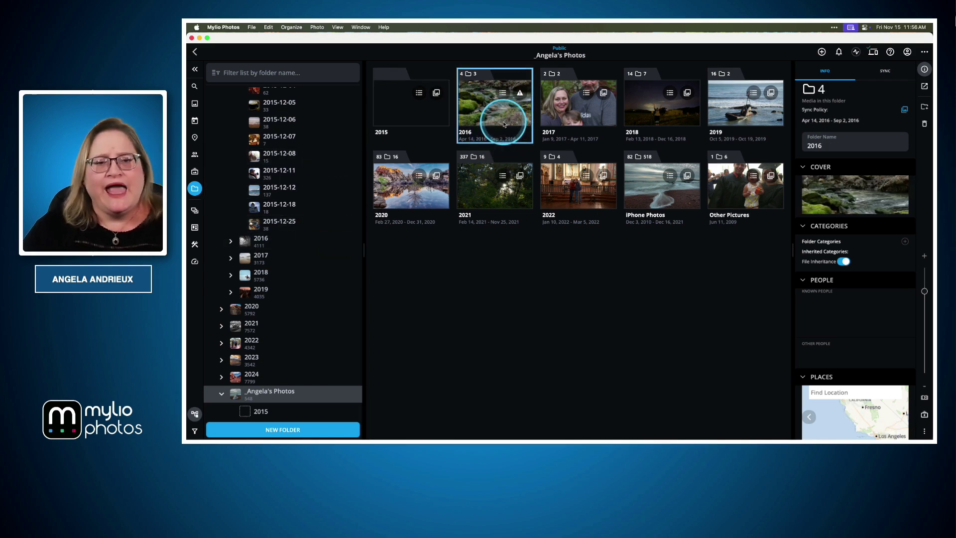
{"action": "right_click", "coordinate": [504, 115]}
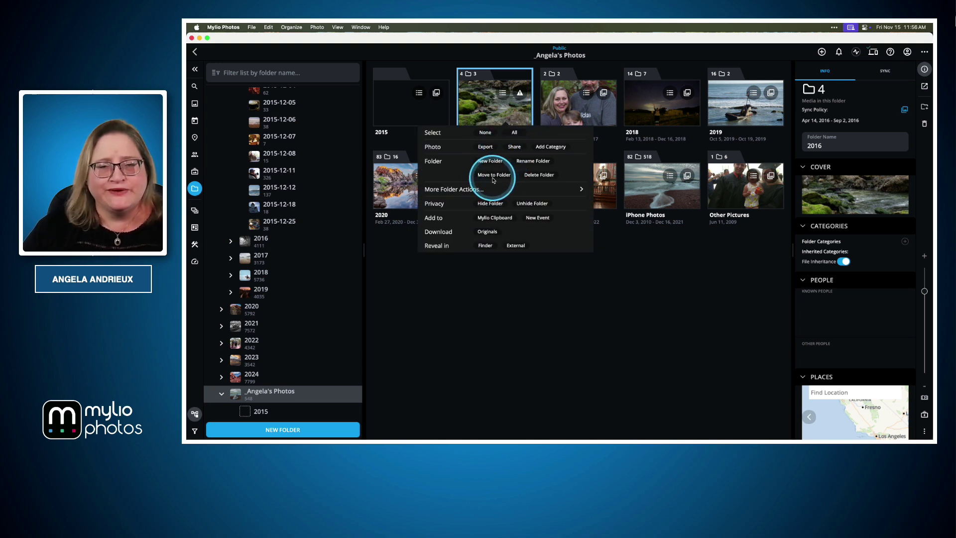
{"action": "left_click", "coordinate": [514, 299]}
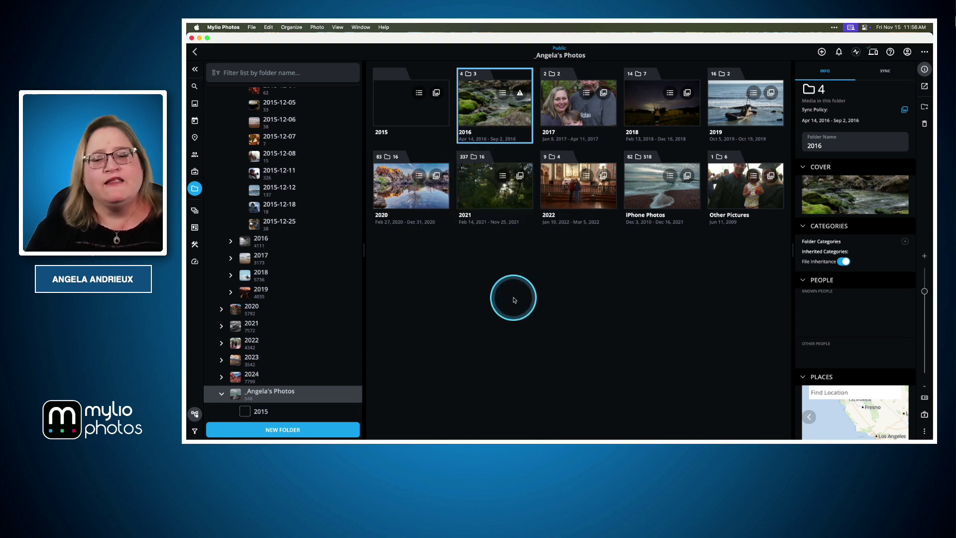